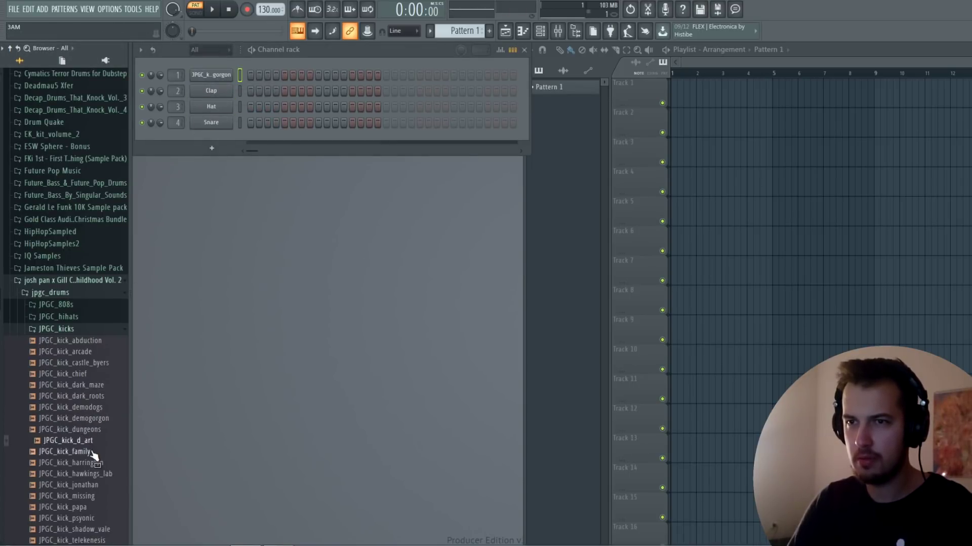
Step: Load JPGC_slap_grendel onto the Snare channel and add a hit on step 9
{"action": "left_click_drag", "start_coordinate": [72, 276], "coordinate": [238, 122]}
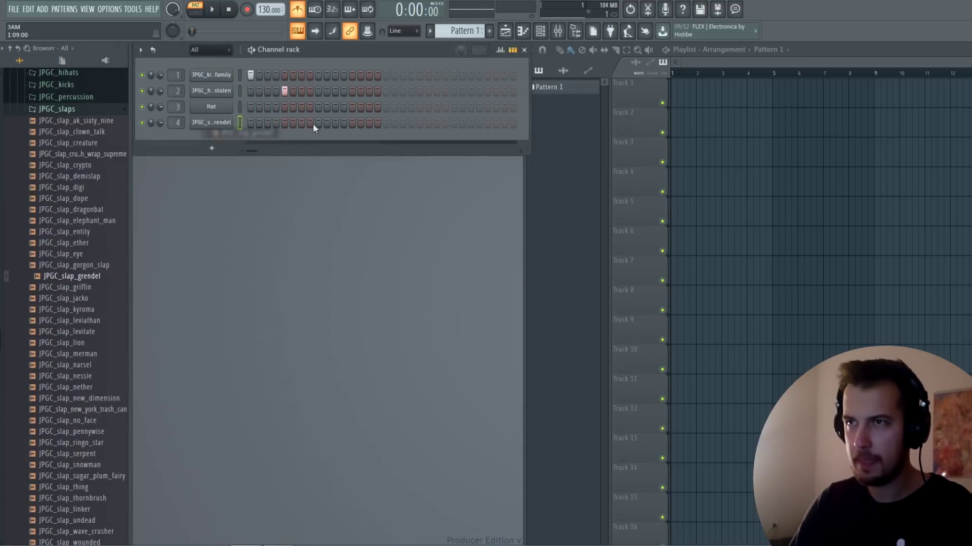
{"action": "left_click", "coordinate": [319, 123]}
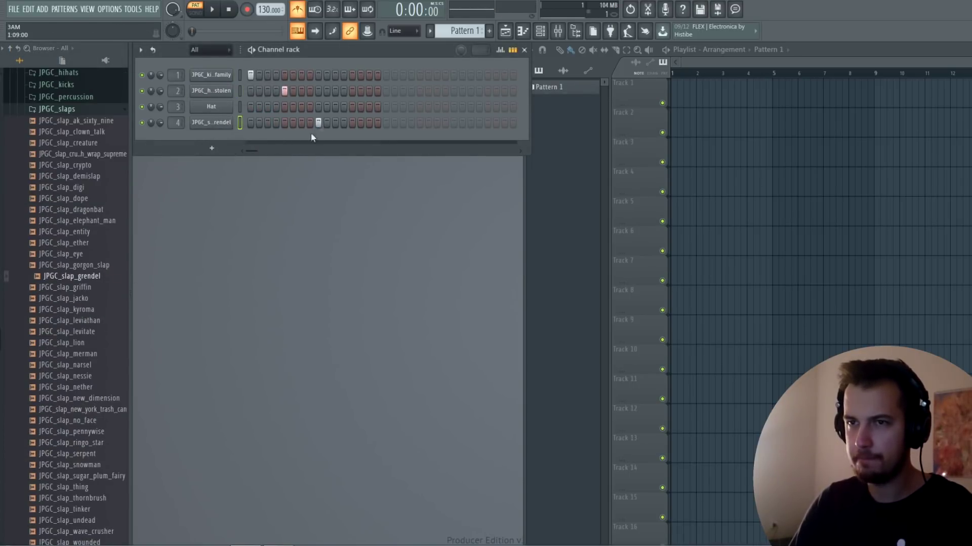
Step: Audition more samples in the JPGC_slaps folder and in the JPGC_percussion folder
{"action": "scroll", "coordinate": [46, 430], "scroll_direction": "down", "scroll_amount": 4}
{"action": "left_click", "coordinate": [79, 365]}
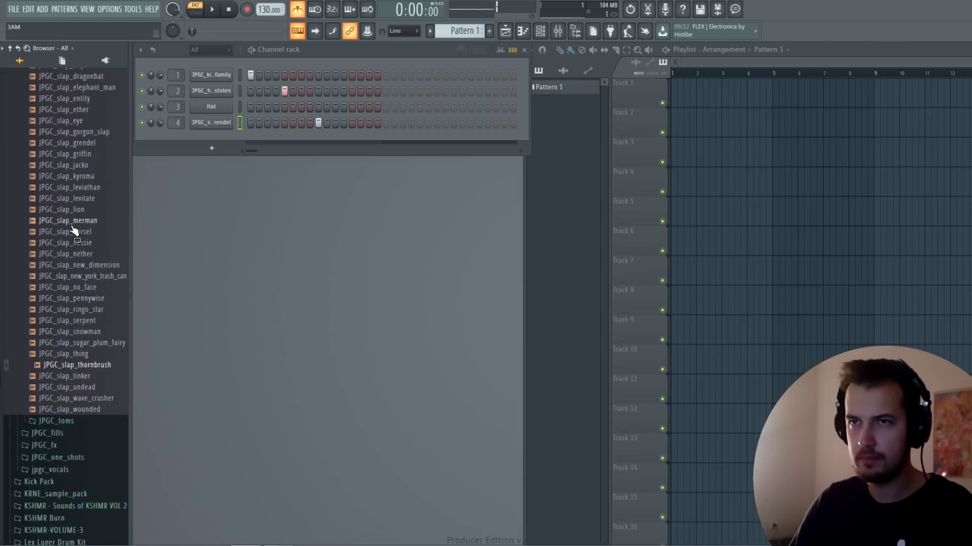
{"action": "scroll", "coordinate": [73, 230], "scroll_direction": "up", "scroll_amount": 8}
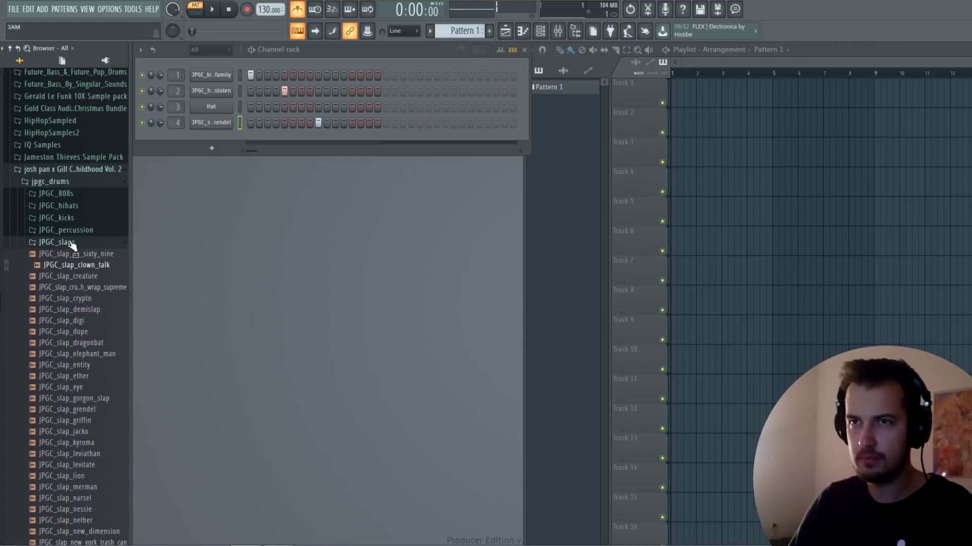
{"action": "left_click", "coordinate": [72, 243]}
{"action": "left_click", "coordinate": [66, 230]}
{"action": "left_click", "coordinate": [76, 263]}
{"action": "left_click", "coordinate": [83, 286]}
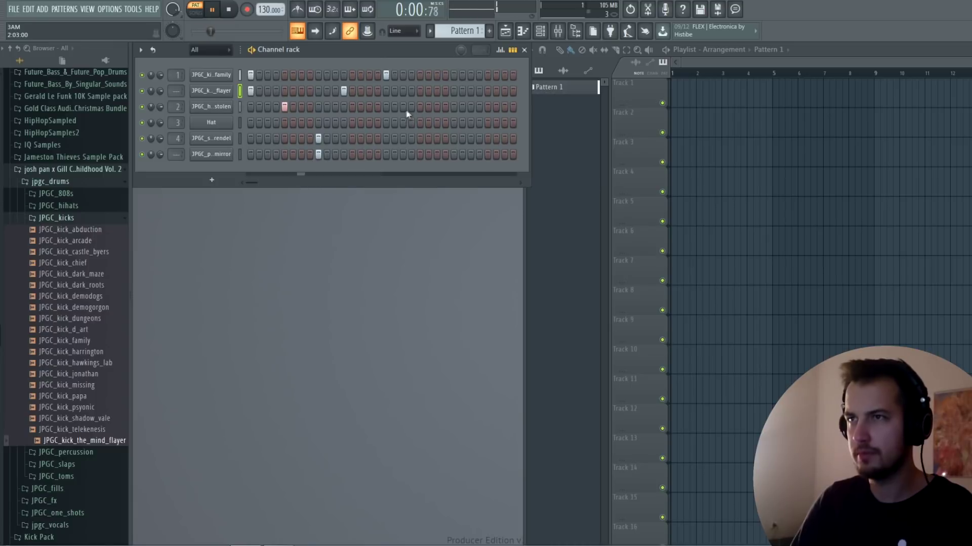
Step: Add a slap hit on step 25 and place two consecutive Pattern 1 clips on Track 1 of the playlist
{"action": "left_click", "coordinate": [455, 137]}
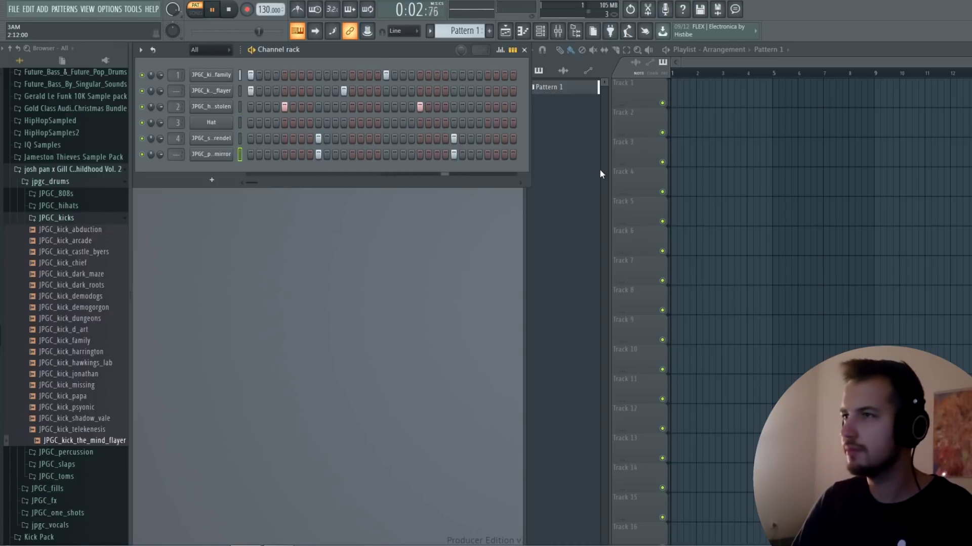
{"action": "left_click", "coordinate": [691, 96]}
{"action": "left_click", "coordinate": [733, 96]}
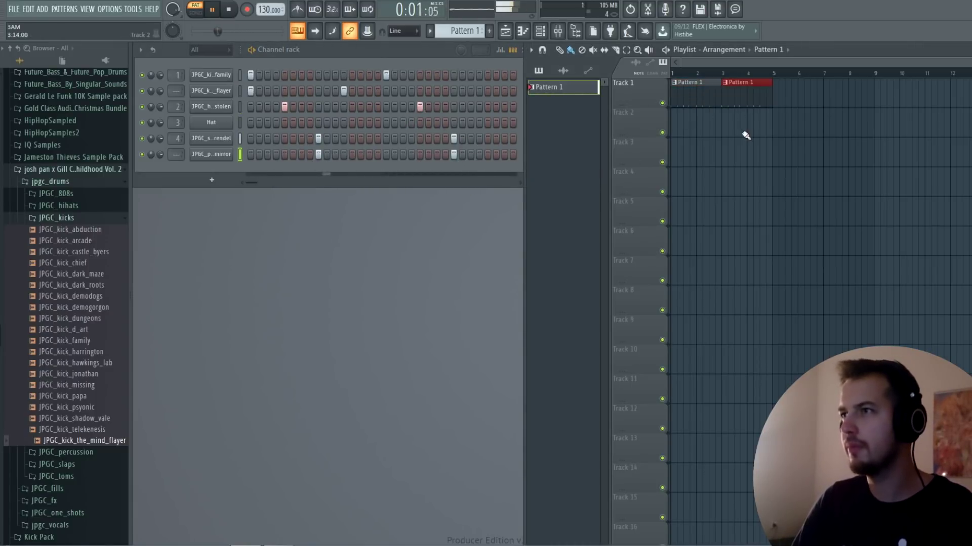
Step: Collapse the JPGC_kicks folder, open the mixer and load the SuperVHS effect on Insert 1
{"action": "left_click", "coordinate": [70, 217]}
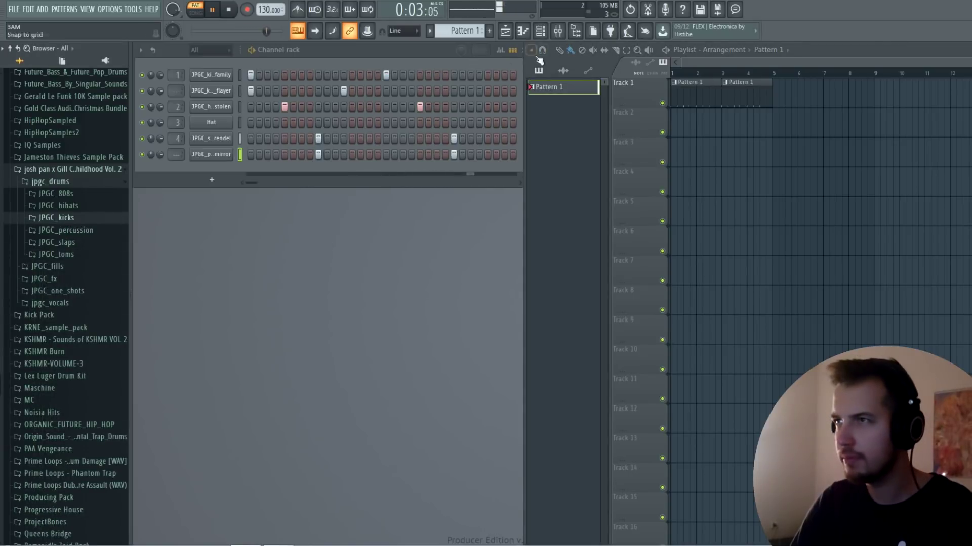
{"action": "left_click", "coordinate": [558, 33]}
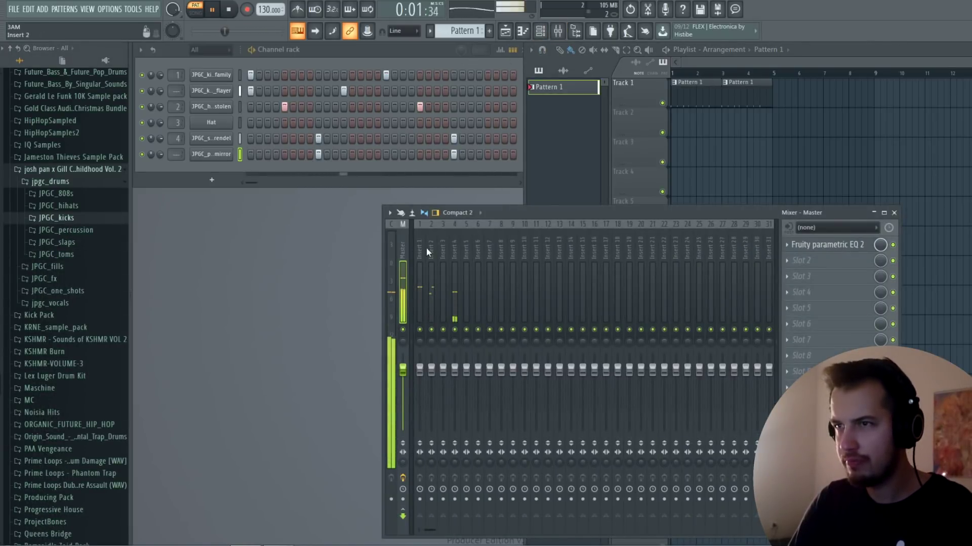
{"action": "left_click", "coordinate": [105, 60]}
{"action": "key", "text": "space"}
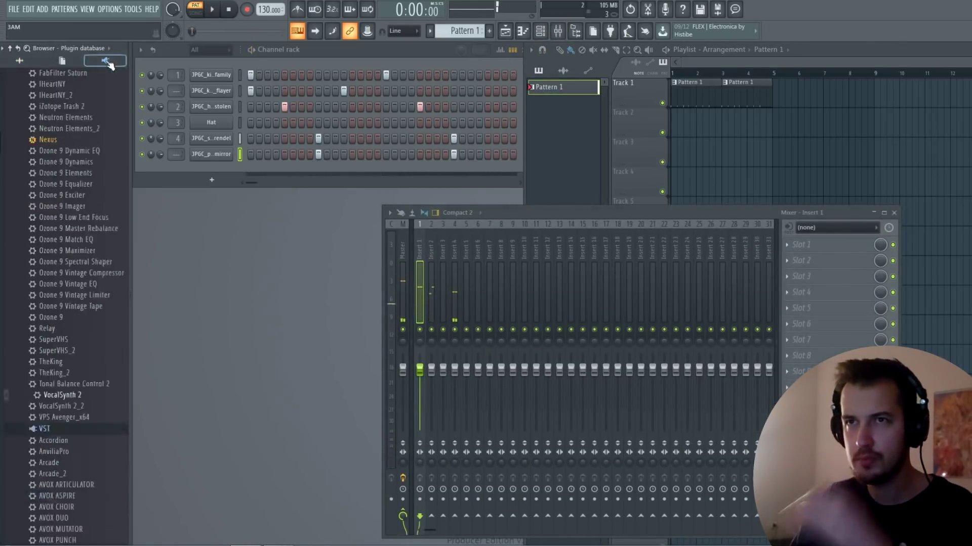
{"action": "left_click_drag", "start_coordinate": [75, 413], "coordinate": [809, 276]}
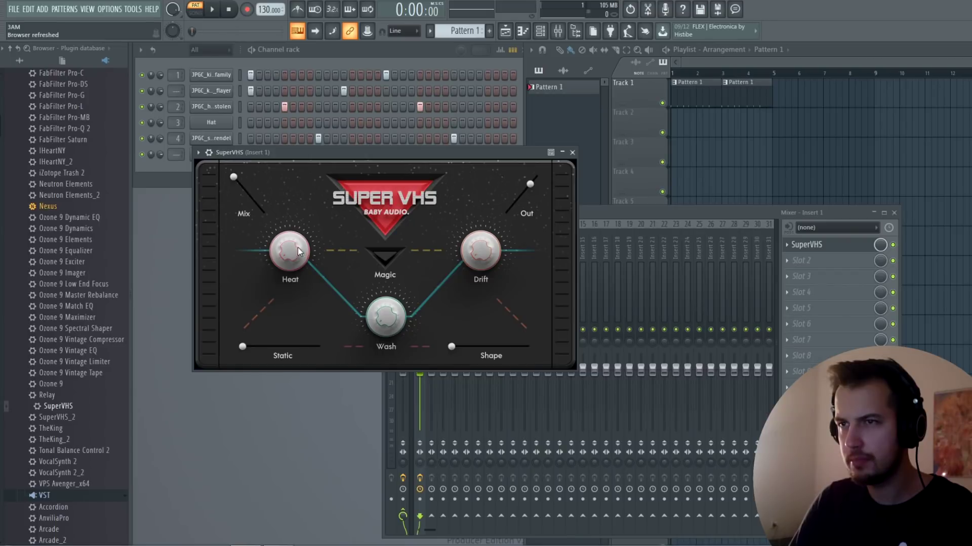
Step: Play the drum pattern and route the mind flayer kick channel to mixer track 1
{"action": "key", "text": "space"}
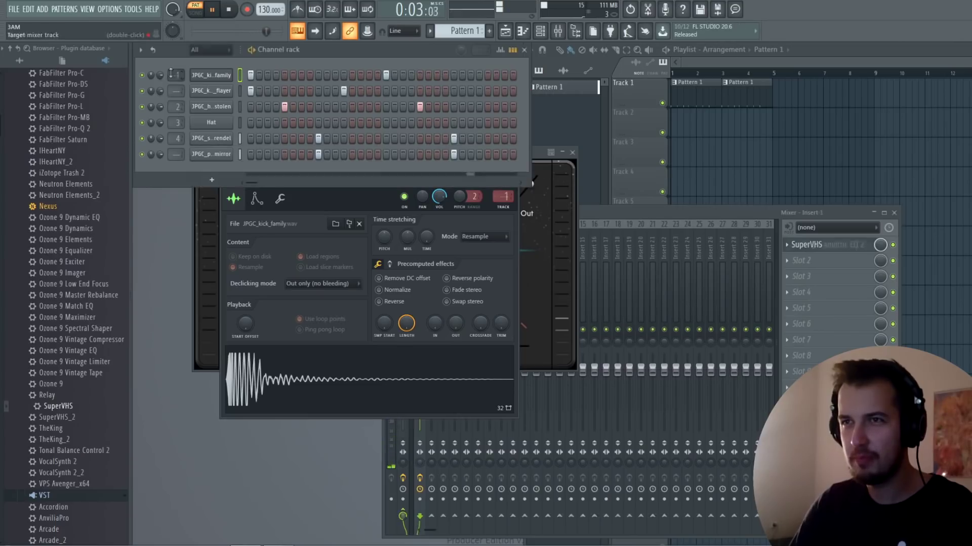
{"action": "left_click", "coordinate": [175, 90]}
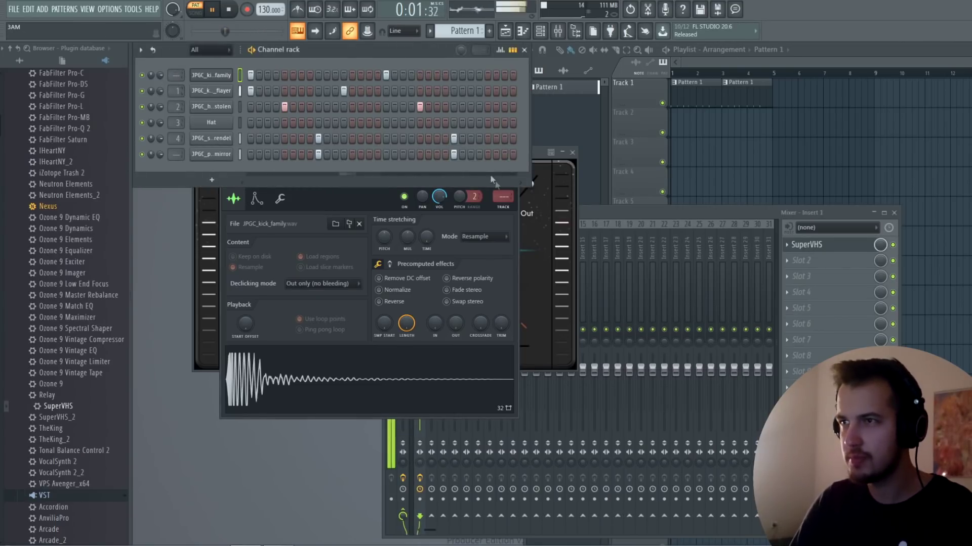
{"action": "left_click", "coordinate": [513, 240]}
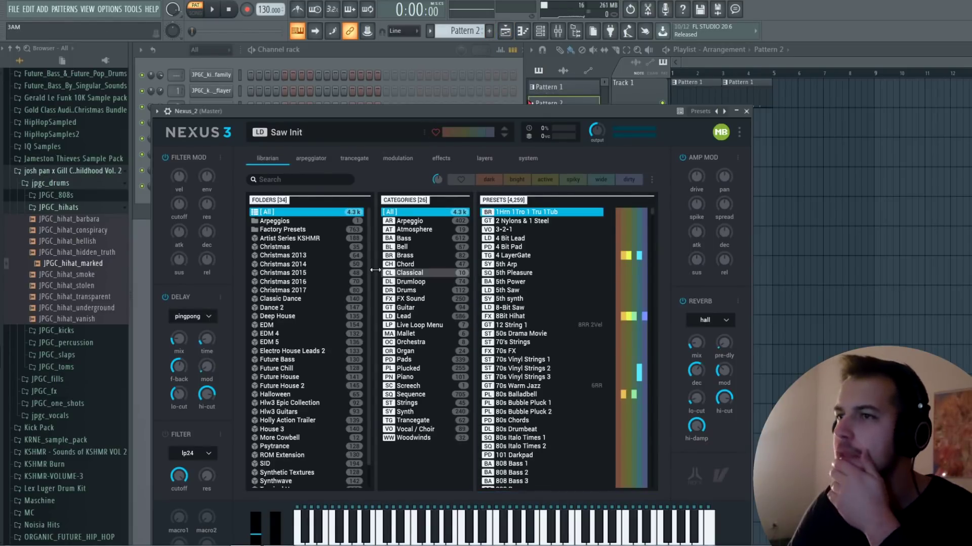
Step: Load the Old Piano preset from the Artist Series KSHMR Piano category in Nexus and open its piano roll
{"action": "left_click", "coordinate": [290, 238]}
{"action": "left_click", "coordinate": [405, 308]}
{"action": "left_click", "coordinate": [539, 230]}
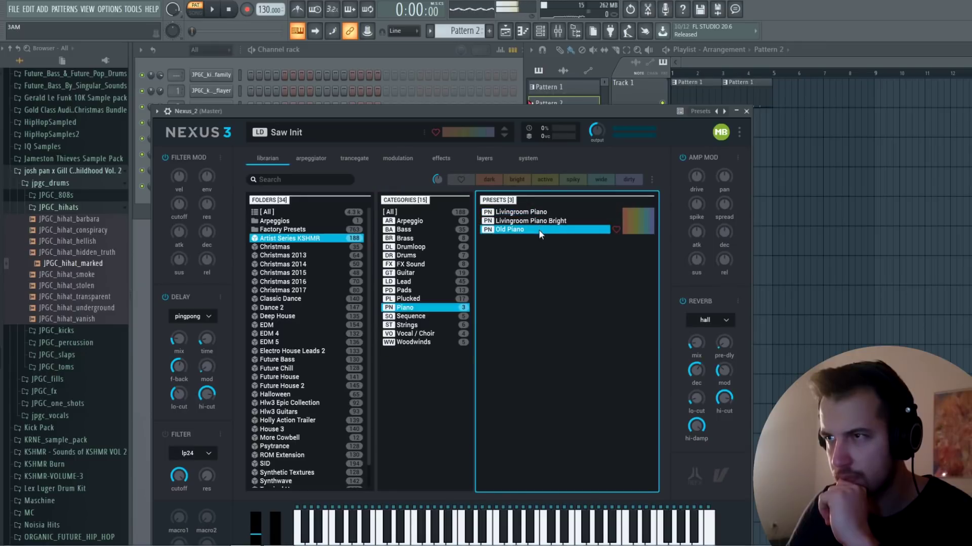
{"action": "key", "text": "F7"}
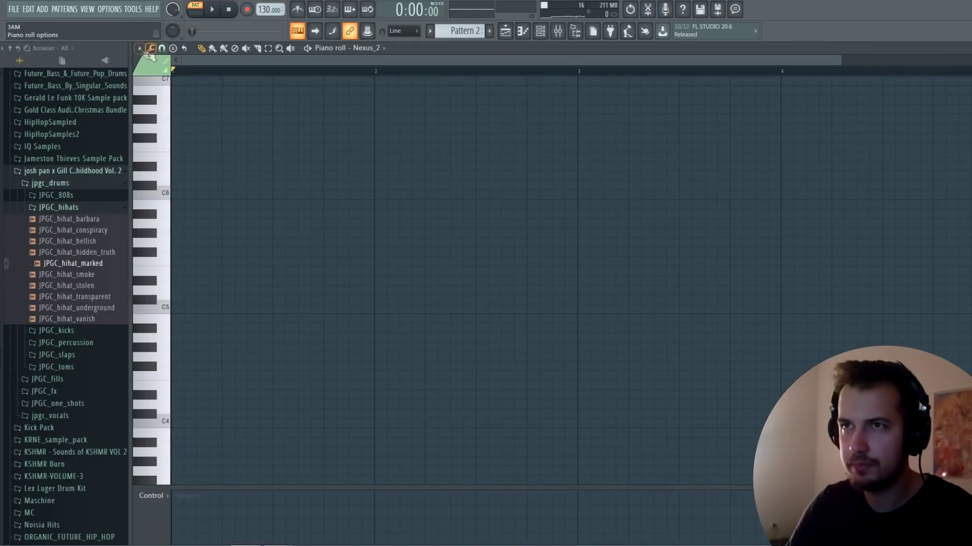
Step: Try stamping a minor-major seventh chord on F5 at the start of bar 1 and play it
{"action": "left_click", "coordinate": [173, 51]}
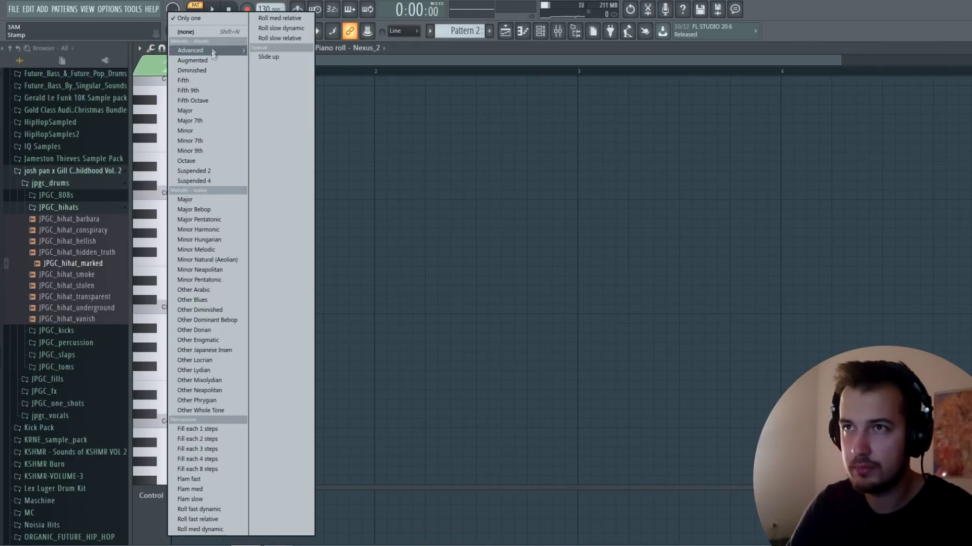
{"action": "mouse_move", "coordinate": [213, 51]}
{"action": "left_click", "coordinate": [317, 97]}
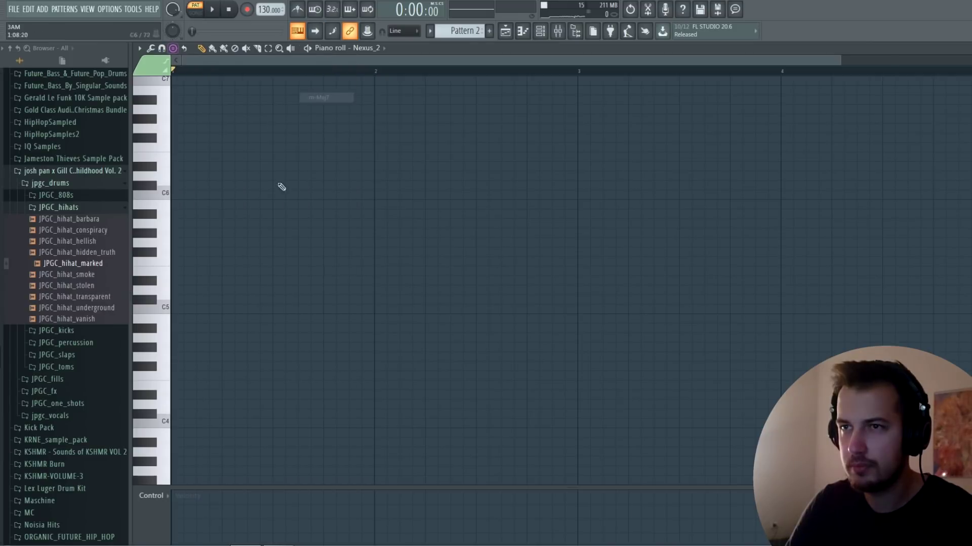
{"action": "left_click", "coordinate": [176, 262]}
{"action": "scroll", "coordinate": [238, 112], "scroll_direction": "up", "scroll_amount": 3}
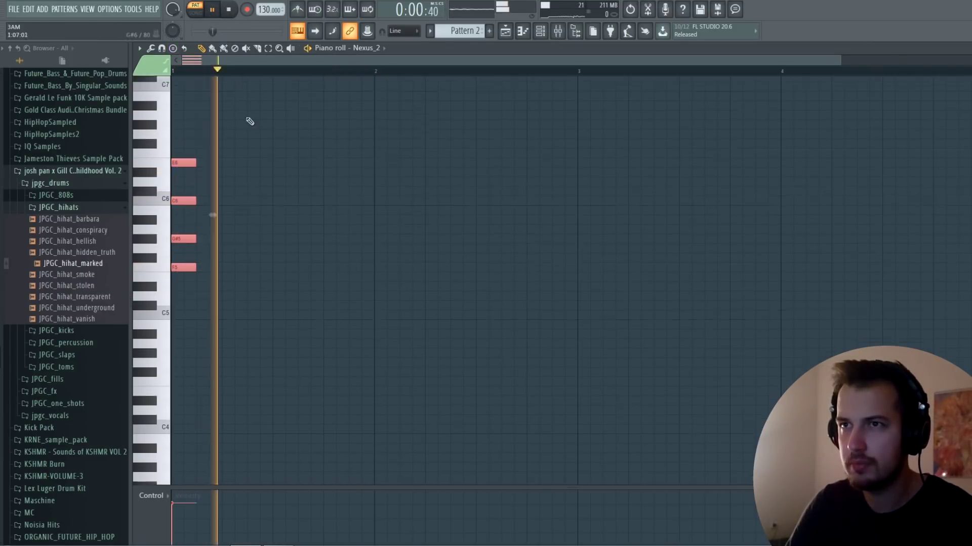
Step: Select all four notes of the stamped chord and delete them
{"action": "key", "text": "ctrl+d"}
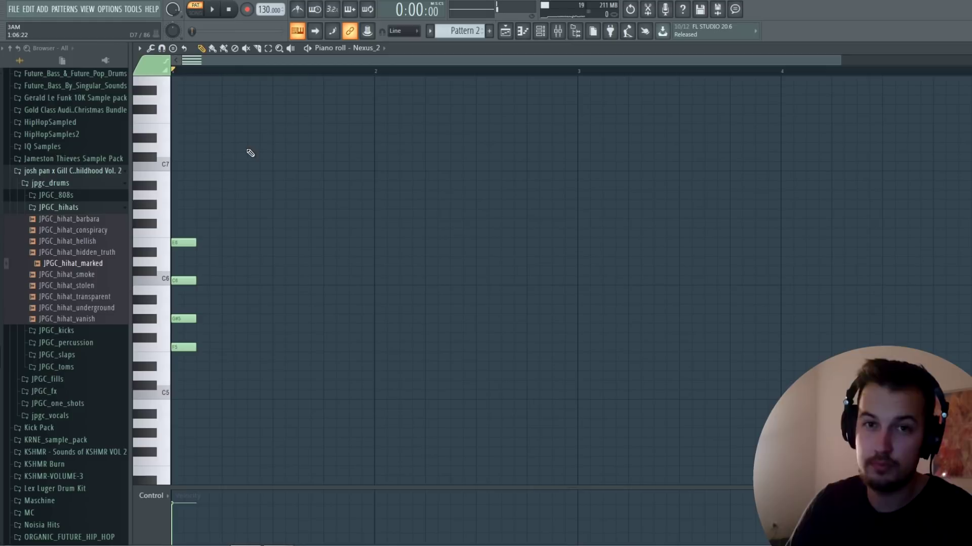
{"action": "left_click_drag", "start_coordinate": [226, 201], "coordinate": [186, 393]}
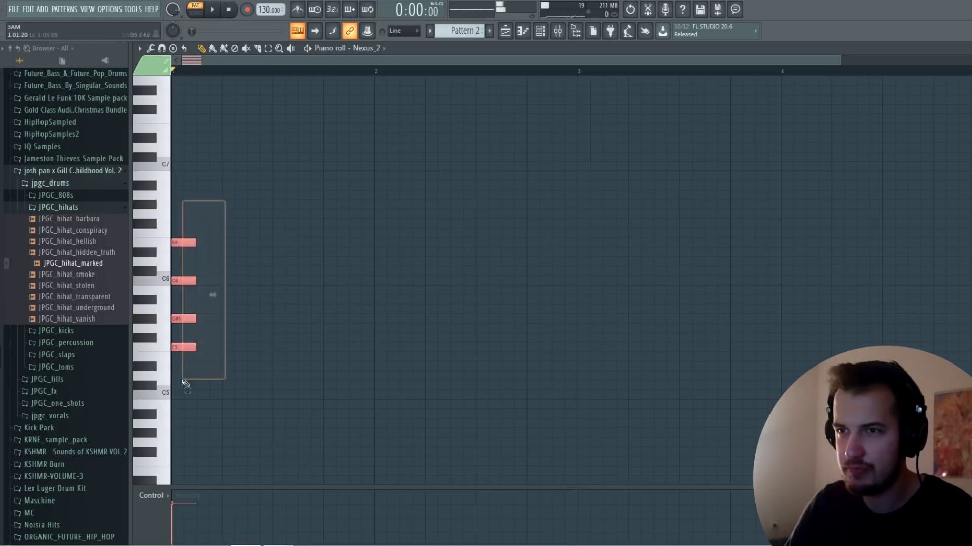
{"action": "key", "text": "Delete"}
Step: Draw a three-note chord of G5, A#5 and D6 at the start of bar 1, 15 steps long, and play it back
{"action": "scroll", "coordinate": [191, 234], "scroll_direction": "down", "scroll_amount": 2}
{"action": "left_click", "coordinate": [185, 271]}
{"action": "left_click", "coordinate": [171, 242]}
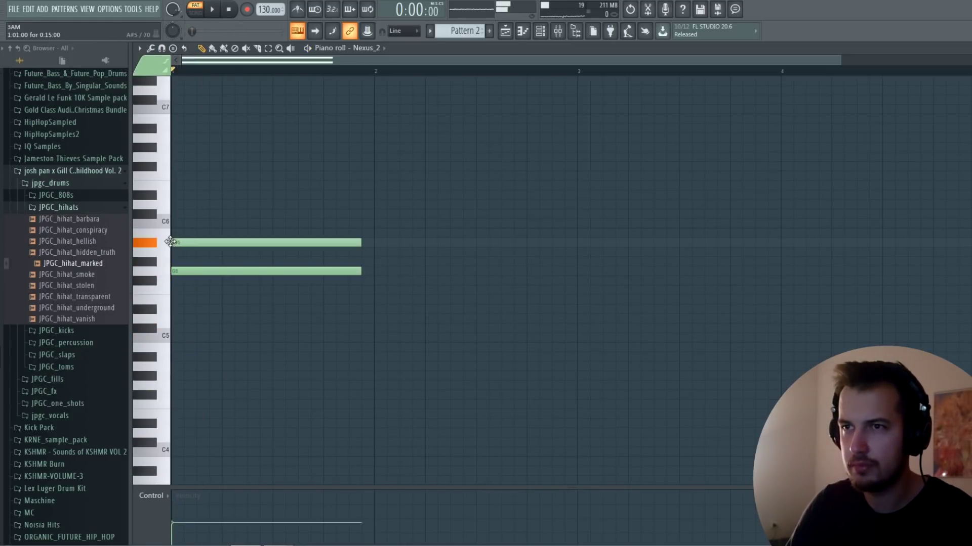
{"action": "left_click_drag", "start_coordinate": [175, 224], "coordinate": [192, 204]}
{"action": "key", "text": "space"}
{"action": "key", "text": "space"}
{"action": "key", "text": "space"}
Step: Shorten all three chord notes to 8 steps and lower the A#5 note by one octave
{"action": "key", "text": "ctrl+a"}
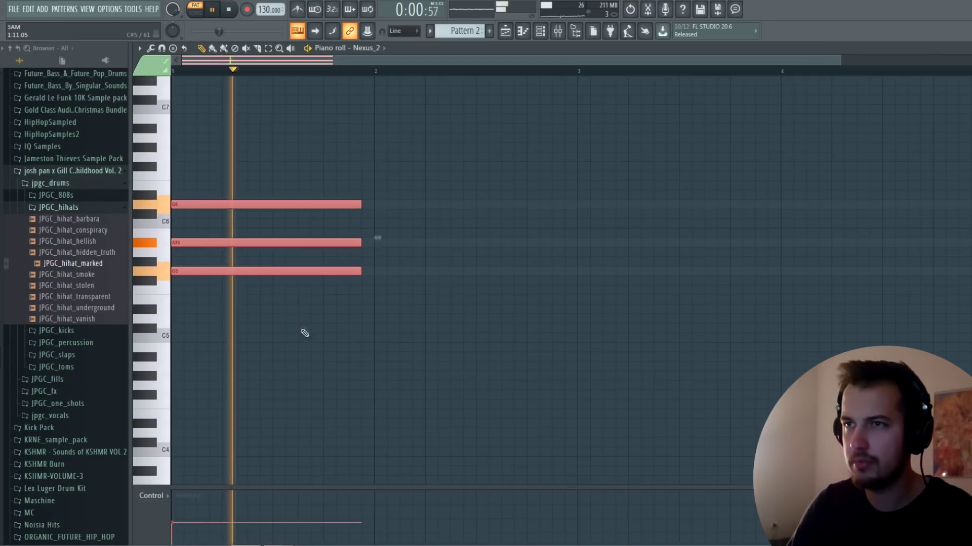
{"action": "left_click_drag", "start_coordinate": [361, 242], "coordinate": [272, 242]}
{"action": "key", "text": "ctrl+Down"}
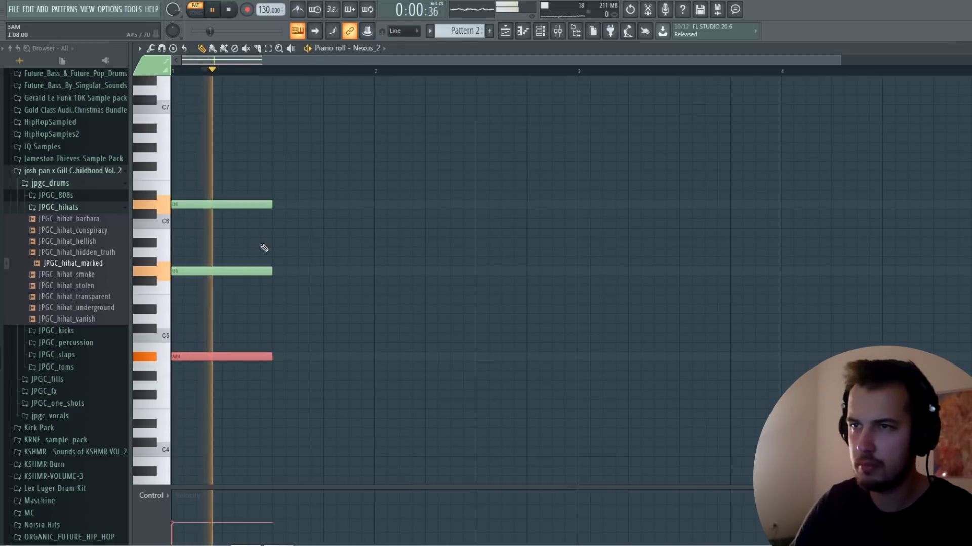
{"action": "left_click", "coordinate": [264, 247]}
{"action": "key", "text": "space"}
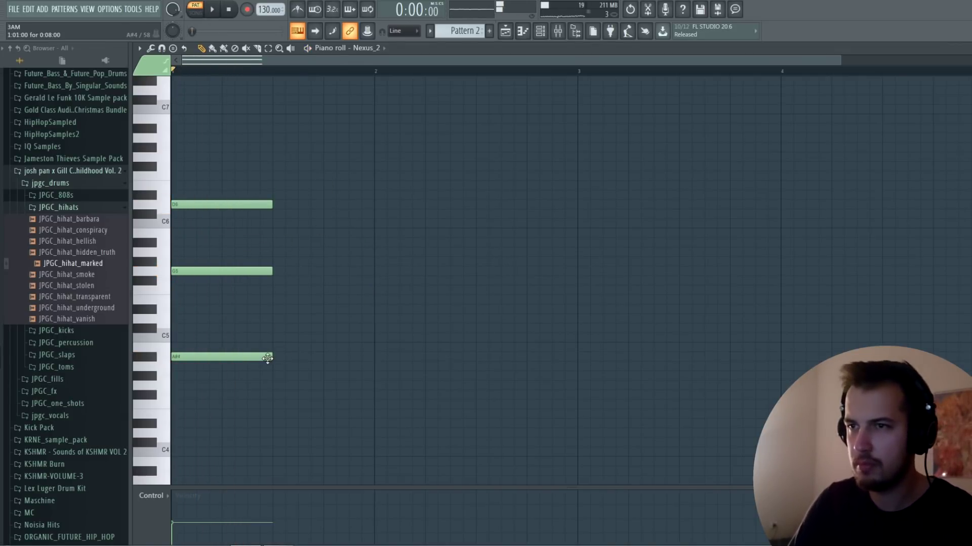
Step: Add A#4 in the second half of bar 1, then chords F#4-D5-D6 and A4-F#5-C6 in bar 2, and play them
{"action": "left_click", "coordinate": [273, 357]}
{"action": "key", "text": "space"}
{"action": "key", "text": "space"}
{"action": "left_click", "coordinate": [377, 395]}
{"action": "left_click_drag", "start_coordinate": [478, 379], "coordinate": [476, 365]}
{"action": "key", "text": "space"}
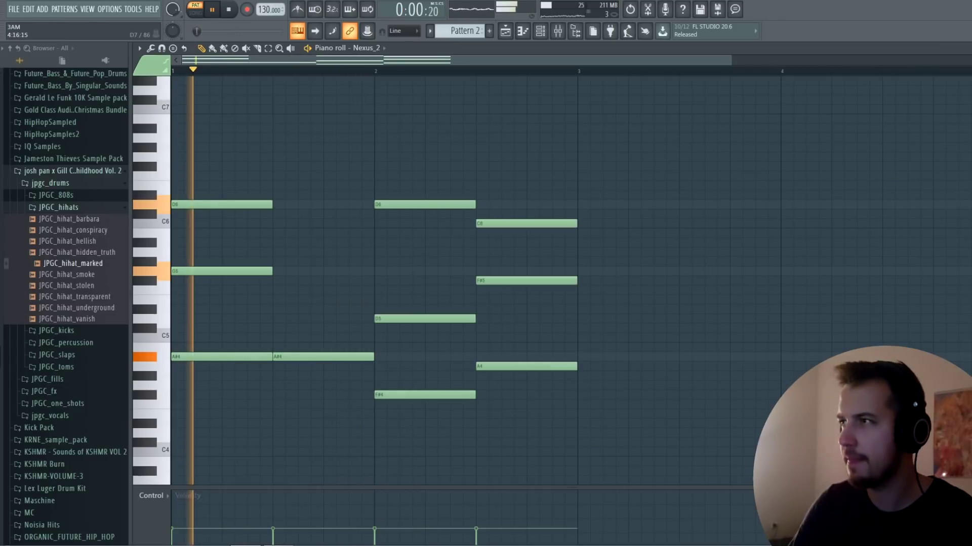
Step: Return to the Nexus Old Piano window and lower the filter modulation cutoff
{"action": "key", "text": "F7"}
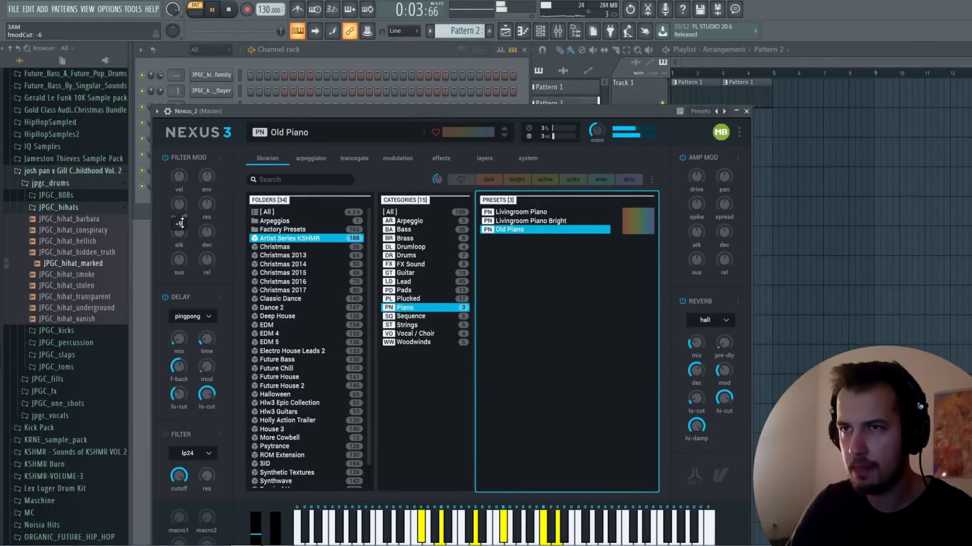
{"action": "left_click_drag", "start_coordinate": [179, 223], "coordinate": [184, 237]}
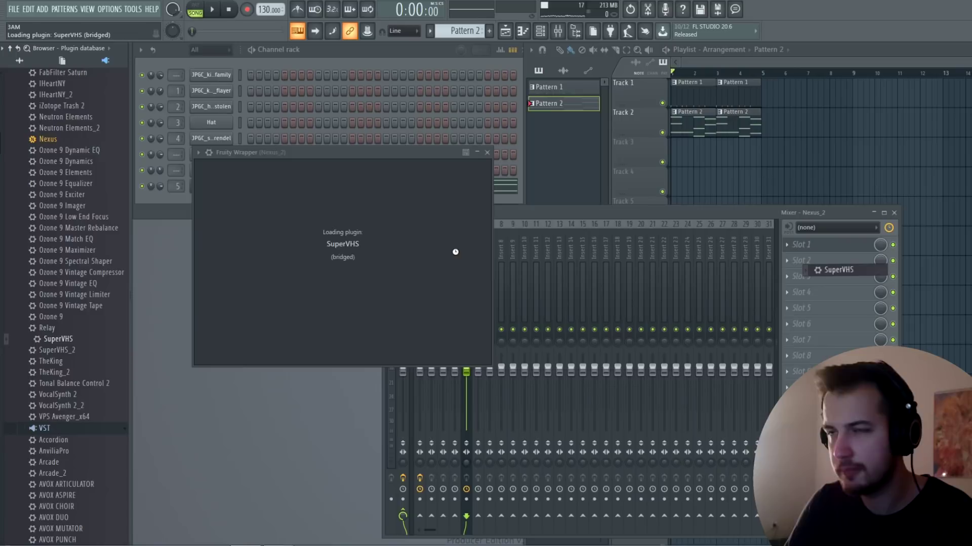
Step: Enable Magic in SuperVHS on the Nexus_2 mixer track and play the melody in pattern mode
{"action": "left_click", "coordinate": [384, 259]}
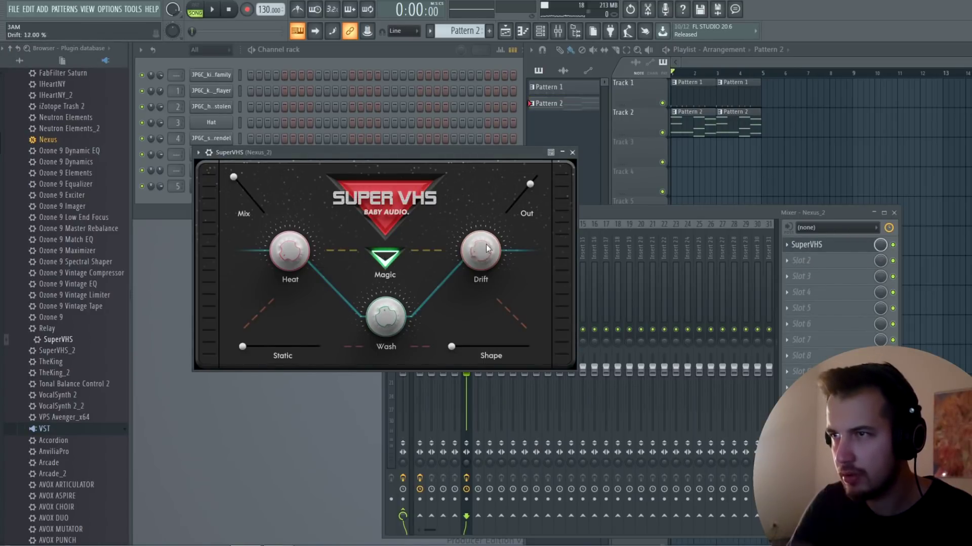
{"action": "left_click", "coordinate": [200, 12]}
{"action": "key", "text": "space"}
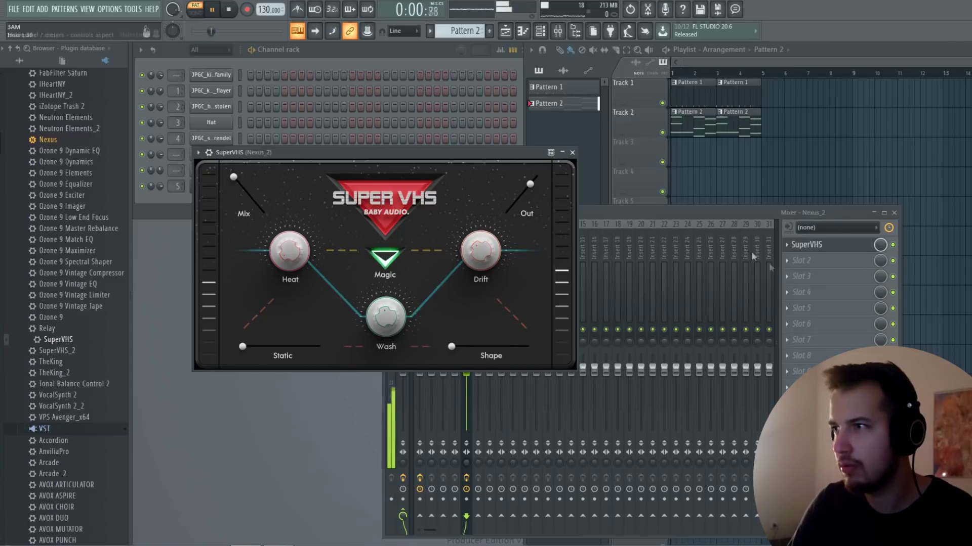
Step: Add Fruity parametric EQ 2 in slot 2, lower band 7 to about -17.8 dB at 2109 Hz and dip band 4 in the low mids
{"action": "left_click", "coordinate": [797, 266]}
{"action": "left_click", "coordinate": [660, 355]}
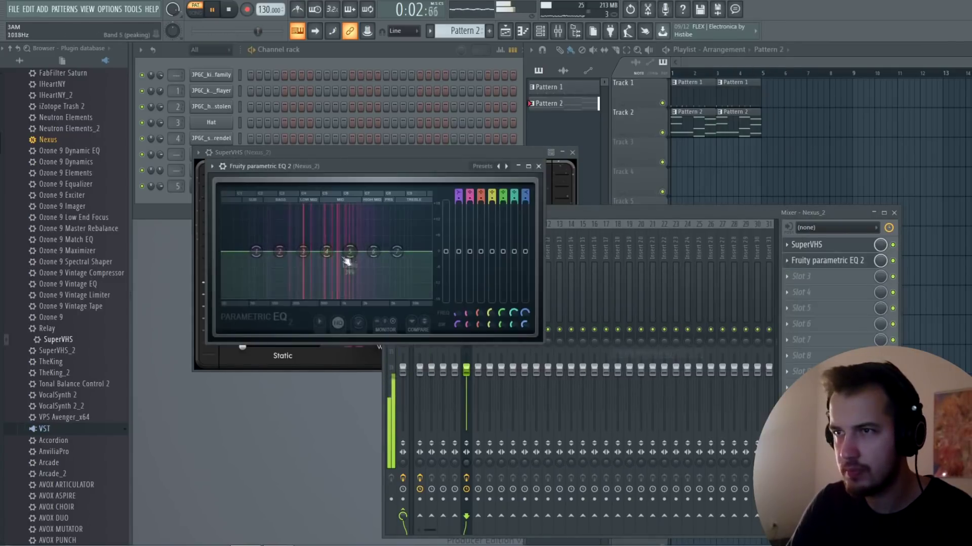
{"action": "left_click_drag", "start_coordinate": [398, 255], "coordinate": [361, 296]}
{"action": "left_click_drag", "start_coordinate": [326, 251], "coordinate": [302, 265]}
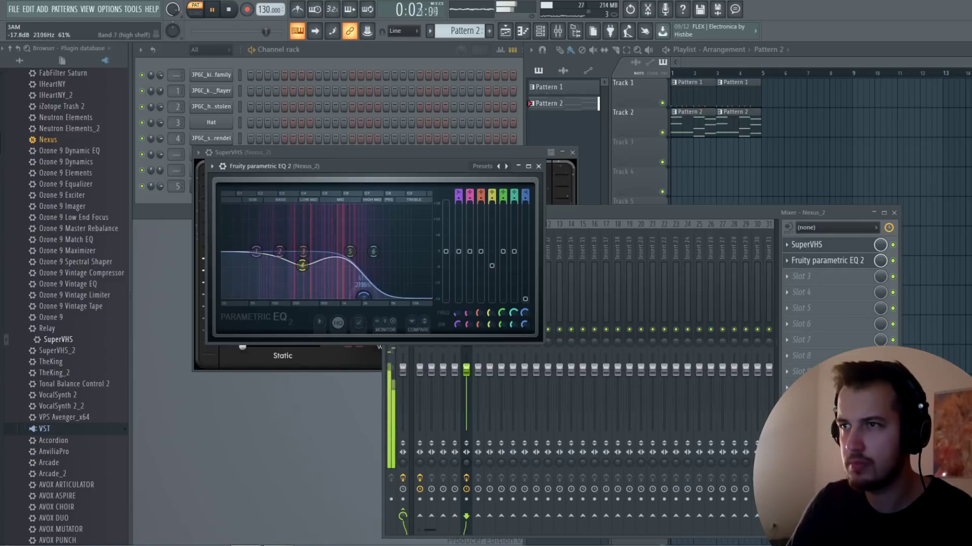
Step: Raise the Drift in SuperVHS to about 41.6%, then close the plugin and the mixer
{"action": "left_click", "coordinate": [505, 153]}
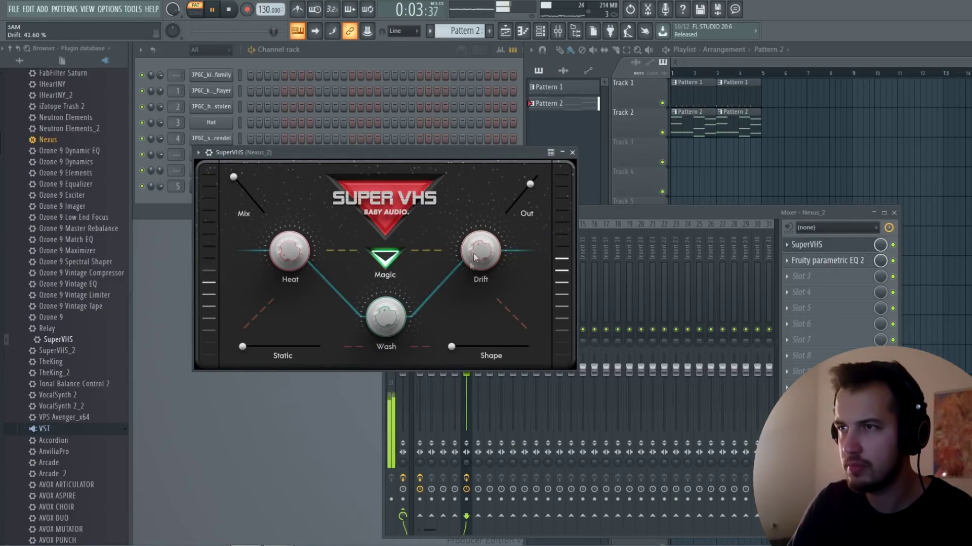
{"action": "left_click", "coordinate": [572, 152]}
{"action": "left_click", "coordinate": [894, 213]}
Step: Play the arrangement in song mode and open the Nexus_2 piano roll
{"action": "key", "text": "l"}
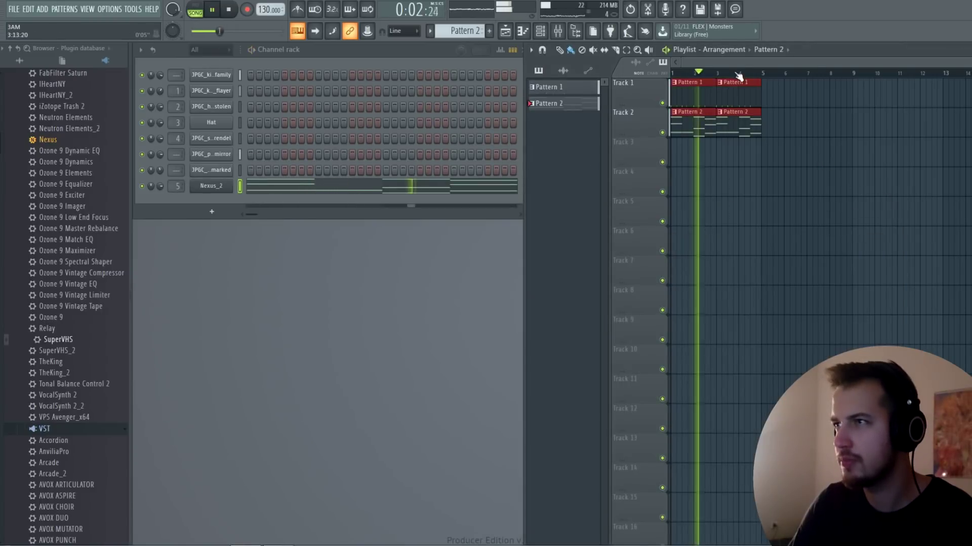
{"action": "left_click", "coordinate": [808, 122]}
{"action": "left_click", "coordinate": [420, 188]}
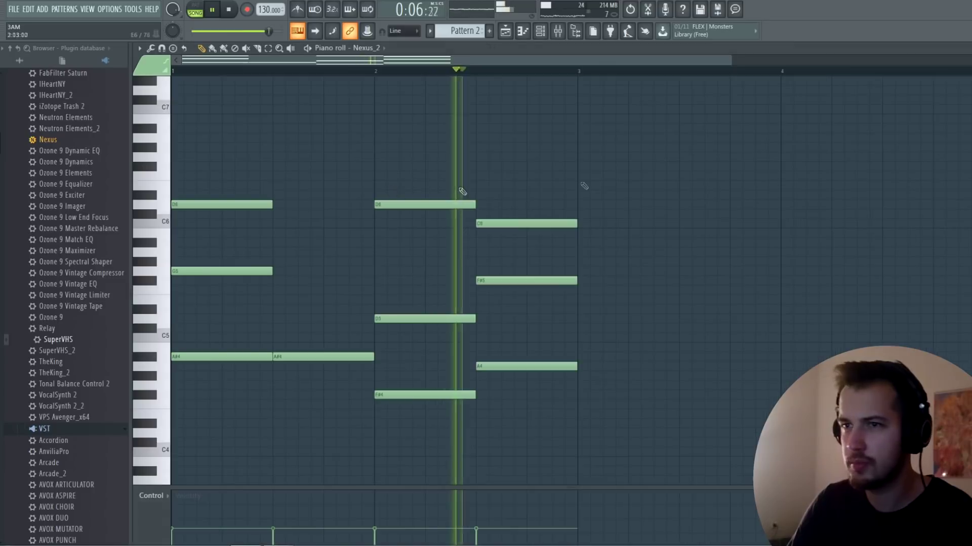
Step: Transpose all Nexus_2 chord notes down three semitones and play them together with the drums
{"action": "key", "text": "space"}
{"action": "key", "text": "Down"}
{"action": "key", "text": "Down"}
{"action": "key", "text": "Down"}
{"action": "key", "text": "space"}
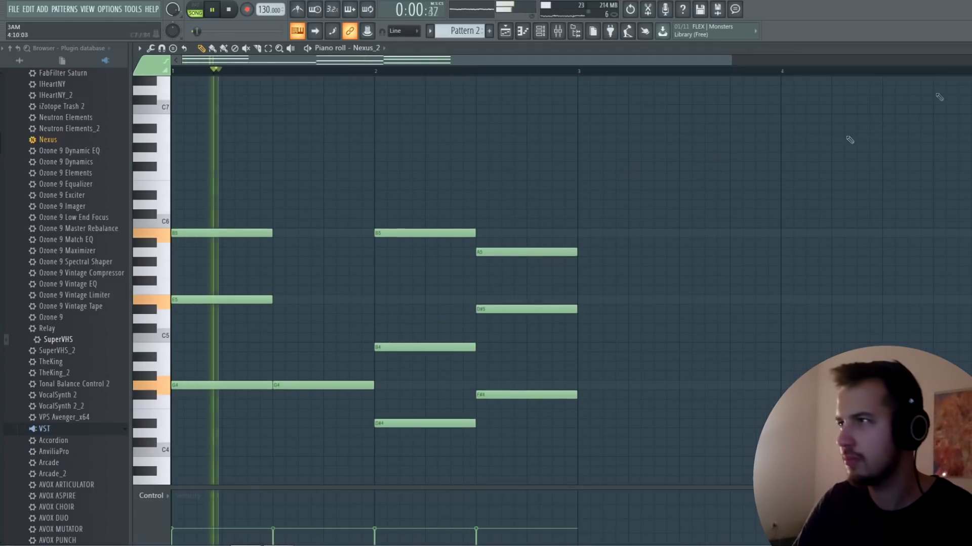
{"action": "key", "text": "F7"}
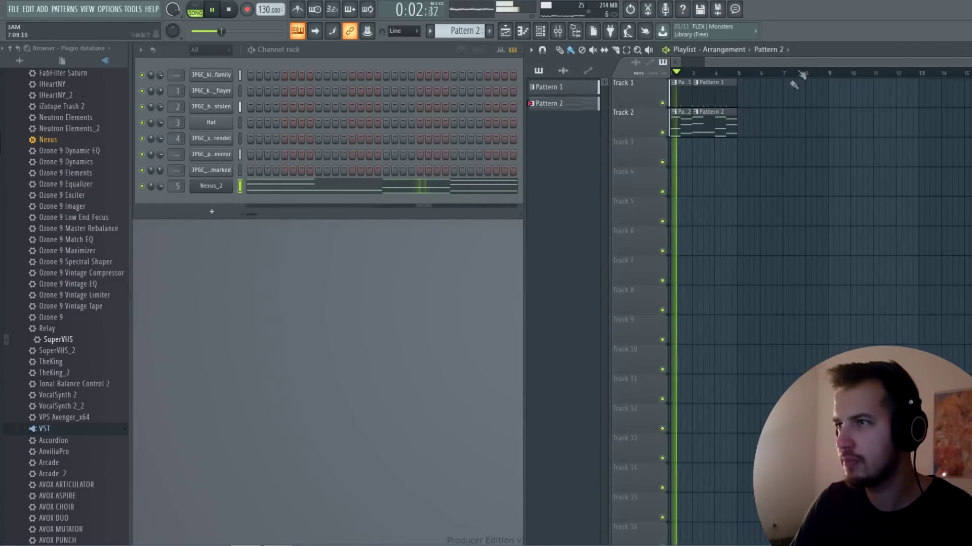
{"action": "key", "text": "F7"}
Step: Stop playback, transpose the Nexus_2 chord notes up two semitones and play them again
{"action": "key", "text": "space"}
{"action": "key", "text": "Up"}
{"action": "key", "text": "Up"}
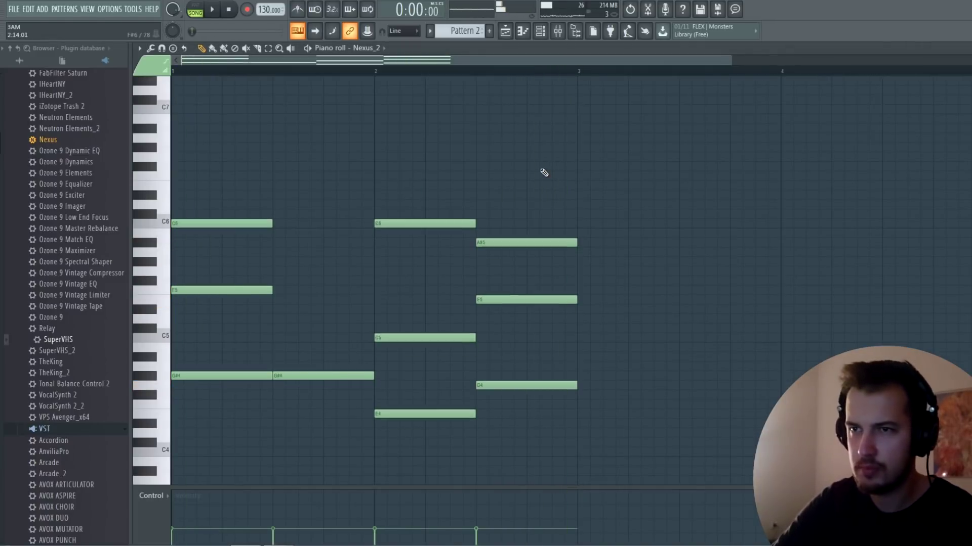
{"action": "key", "text": "space"}
Step: Return to the playlist and duplicate the selected Pattern 1 and Pattern 2 clips so that both tracks fill eight bars
{"action": "key", "text": "F7"}
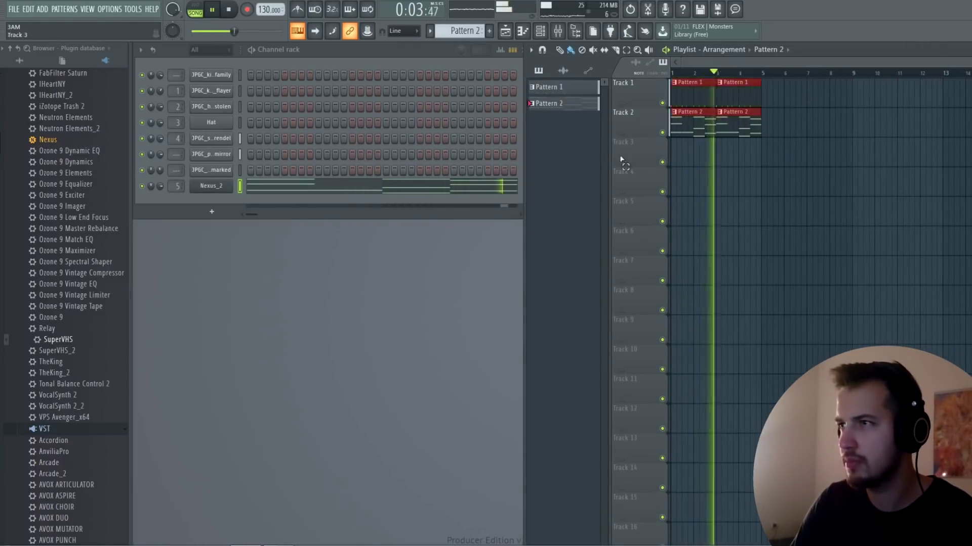
{"action": "key", "text": "space"}
{"action": "key", "text": "ctrl+b"}
Step: Clone the Nexus_2 channel and audition Artist Series KSHMR bass presets in the copy, ending on Drone Neverland
{"action": "right_click", "coordinate": [228, 186]}
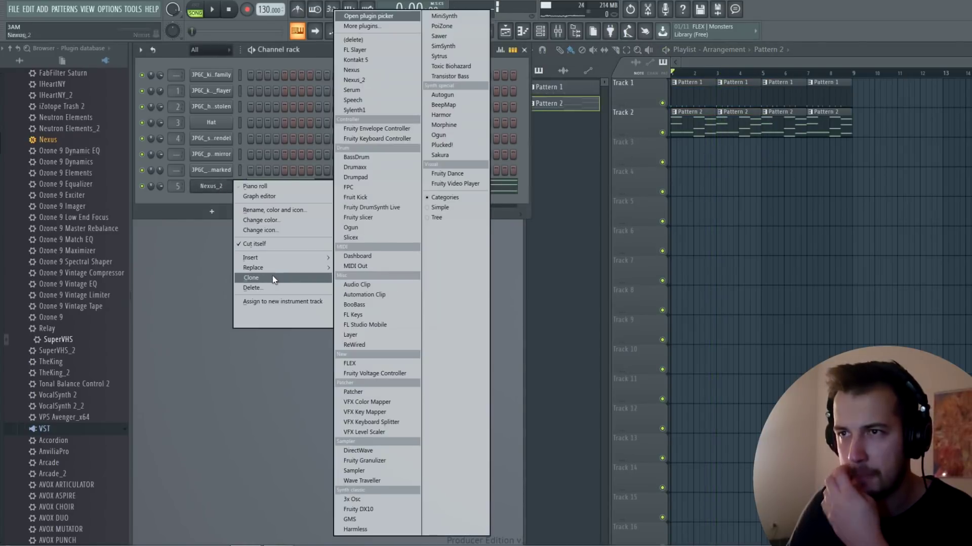
{"action": "left_click", "coordinate": [290, 277]}
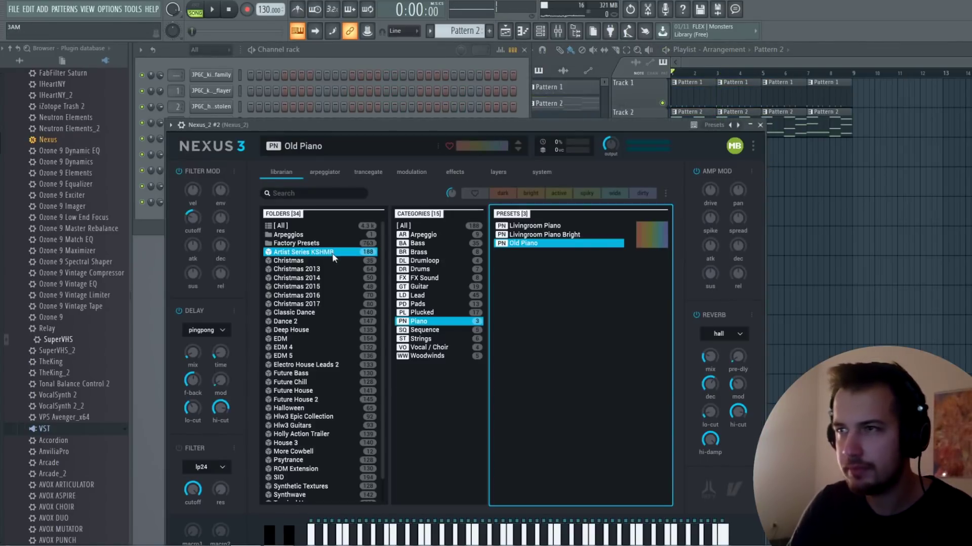
{"action": "left_click", "coordinate": [430, 243]}
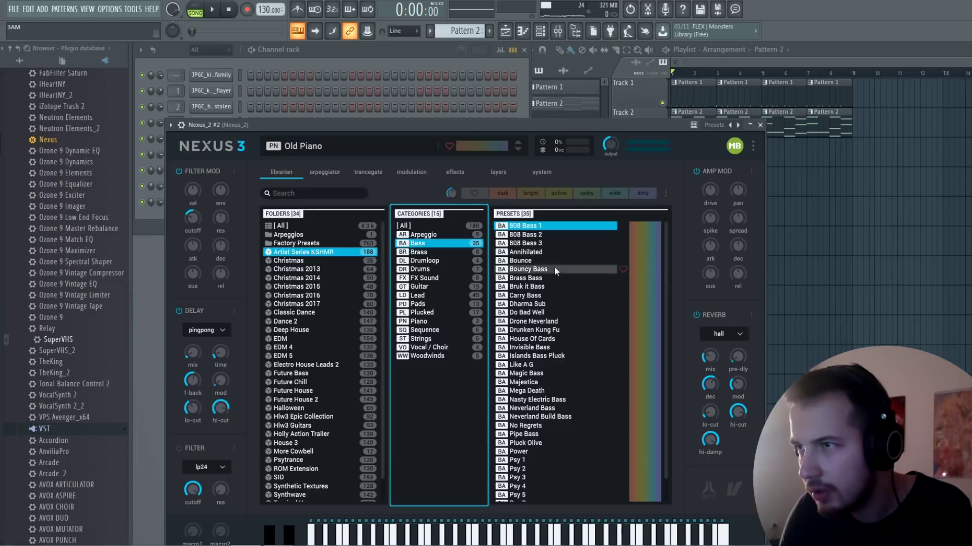
{"action": "left_click", "coordinate": [536, 287]}
{"action": "left_click", "coordinate": [549, 322]}
Step: Select the lowest note of each Nexus_2 chord and copy them into the Nexus_2 #2 piano roll in Pattern 3
{"action": "key", "text": "F7"}
{"action": "left_click_drag", "start_coordinate": [331, 358], "coordinate": [415, 407]}
{"action": "left_click", "coordinate": [572, 376], "text": "ctrl"}
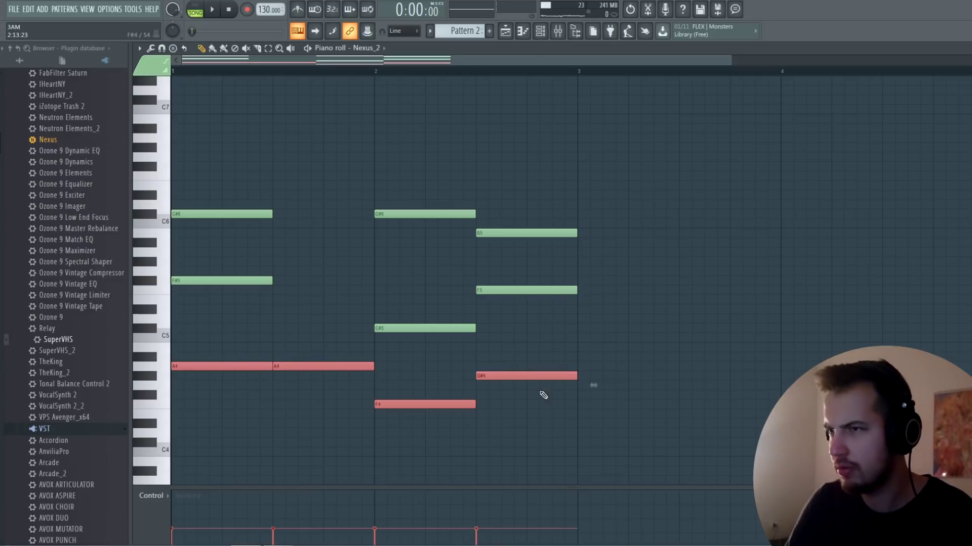
{"action": "key", "text": "F6"}
{"action": "right_click", "coordinate": [232, 202]}
{"action": "left_click", "coordinate": [255, 202]}
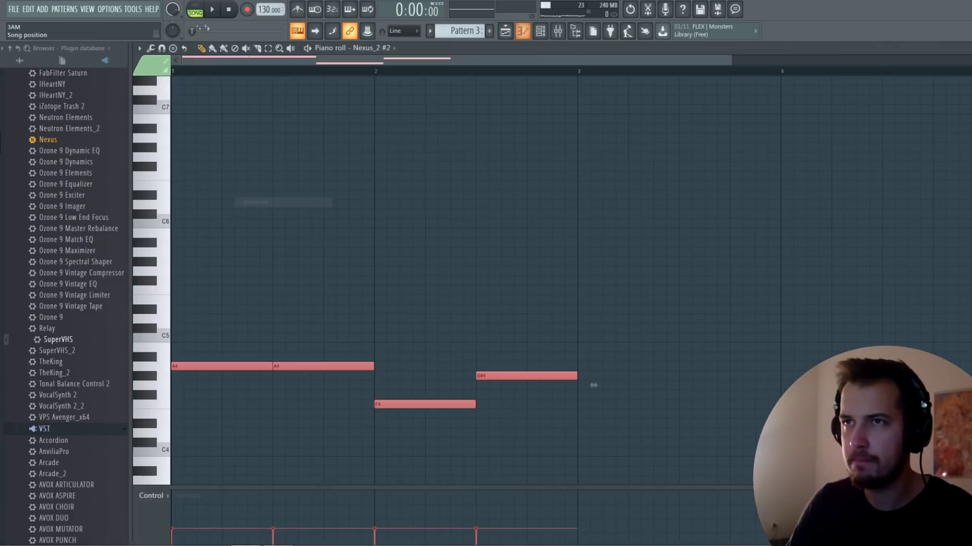
Step: Play the bass notes in pattern mode, deselect them and place a Pattern 3 clip at the start of Track 3
{"action": "key", "text": "space"}
{"action": "key", "text": "space"}
{"action": "key", "text": "space"}
{"action": "key", "text": "ctrl+d"}
{"action": "scroll", "coordinate": [547, 182], "scroll_direction": "down", "scroll_amount": 2}
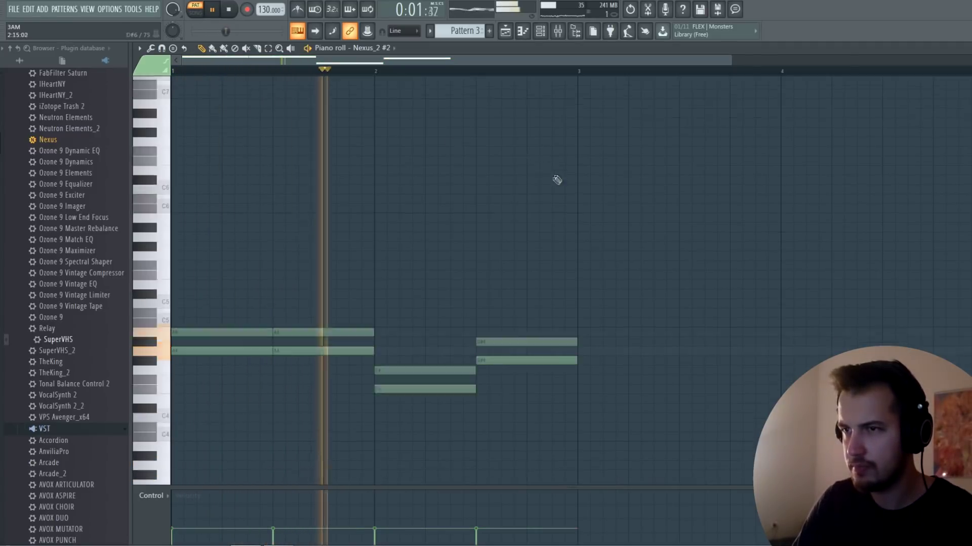
{"action": "key", "text": "F7"}
{"action": "key", "text": "space"}
{"action": "left_click_drag", "start_coordinate": [706, 152], "coordinate": [672, 153]}
Step: Set Fruity Limiter on the Nexus_2 mixer track to compressor mode with sidechain 1 and a low threshold, and close the plugin
{"action": "key", "text": "F9"}
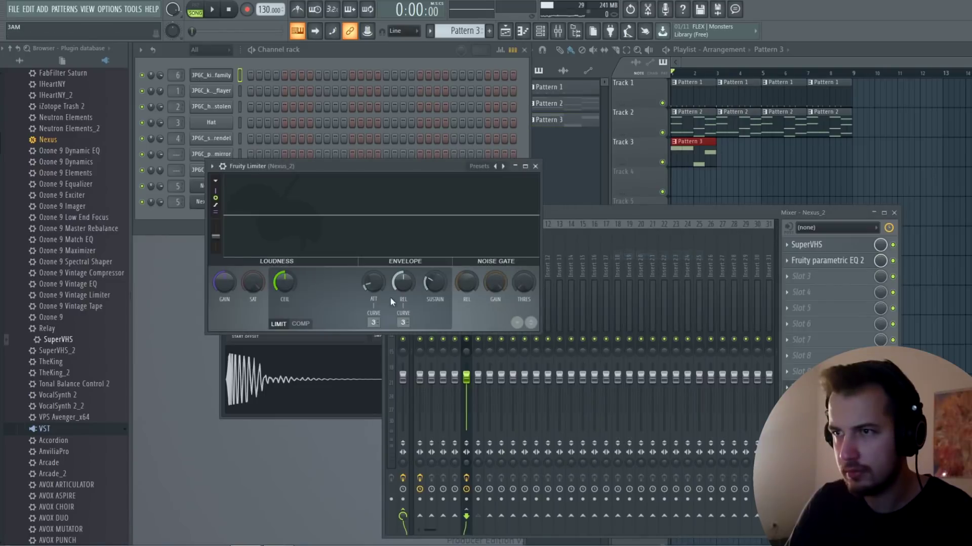
{"action": "left_click", "coordinate": [303, 324]}
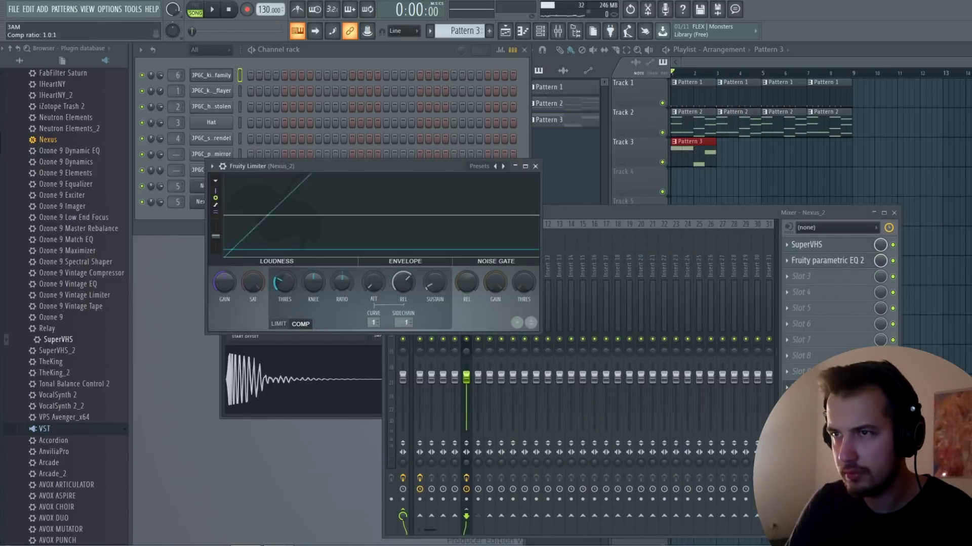
{"action": "left_click", "coordinate": [534, 167]}
Step: Play the song from the start and duplicate the Pattern 3 bass clip three times to fill eight bars of Track 3
{"action": "left_click", "coordinate": [676, 72]}
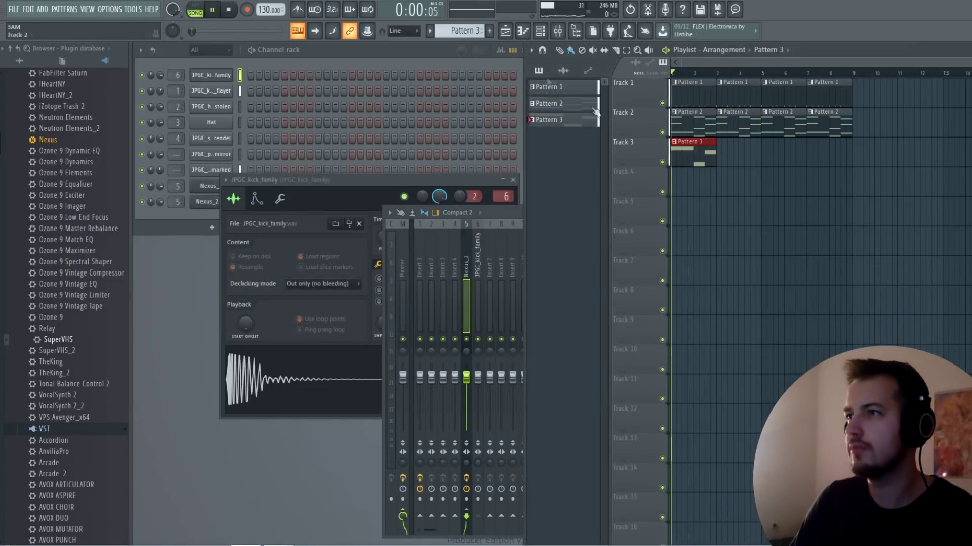
{"action": "key", "text": "space"}
{"action": "key", "text": "ctrl+b"}
{"action": "key", "text": "ctrl+b"}
{"action": "key", "text": "ctrl+b"}
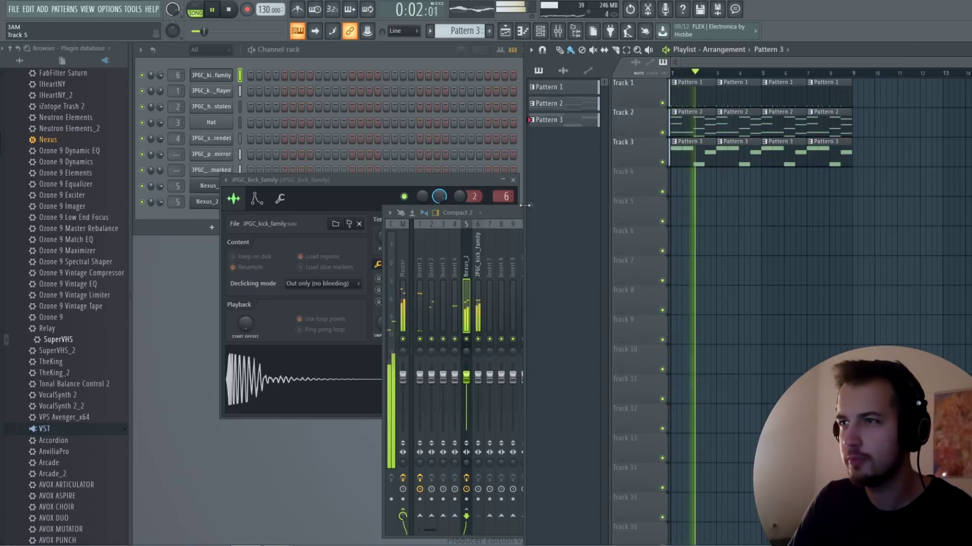
Step: Close the mixer and make the last Pattern 1 clip on Track 1 unique
{"action": "key", "text": "F9"}
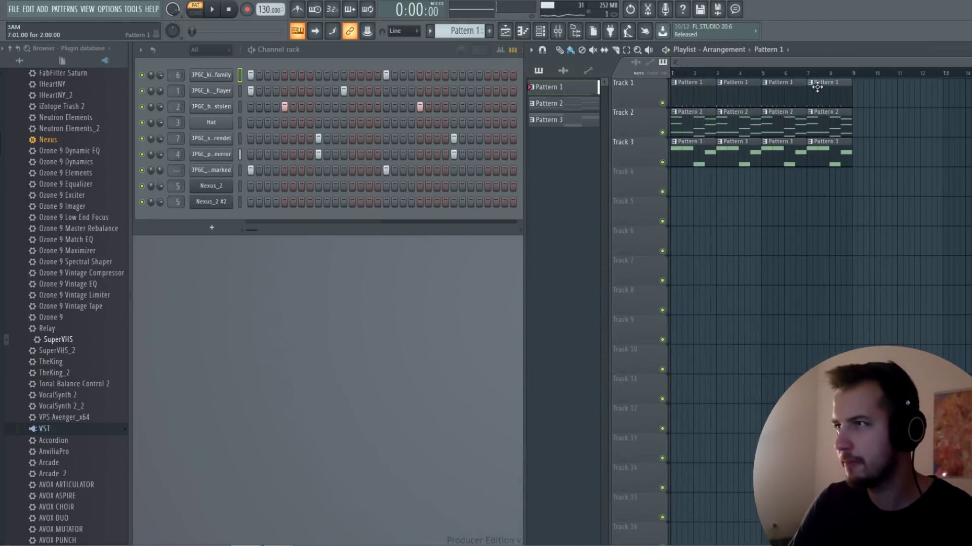
{"action": "left_click", "coordinate": [811, 83]}
{"action": "left_click", "coordinate": [830, 154]}
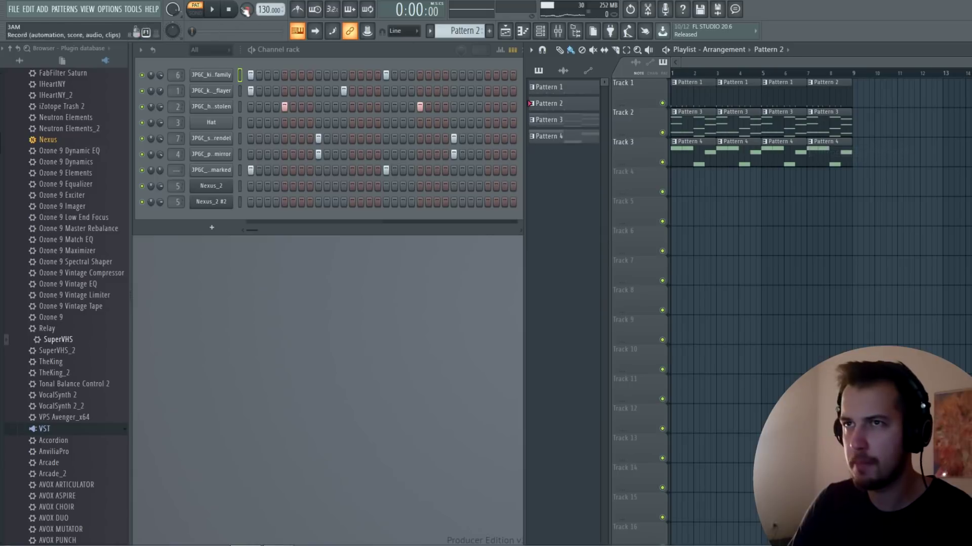
Step: Rework Pattern 2 as a fill, adding kicks on steps 7, 8, 11, 12 and 15 and snares on 13, removing the hats and second-half hits
{"action": "left_click", "coordinate": [284, 106]}
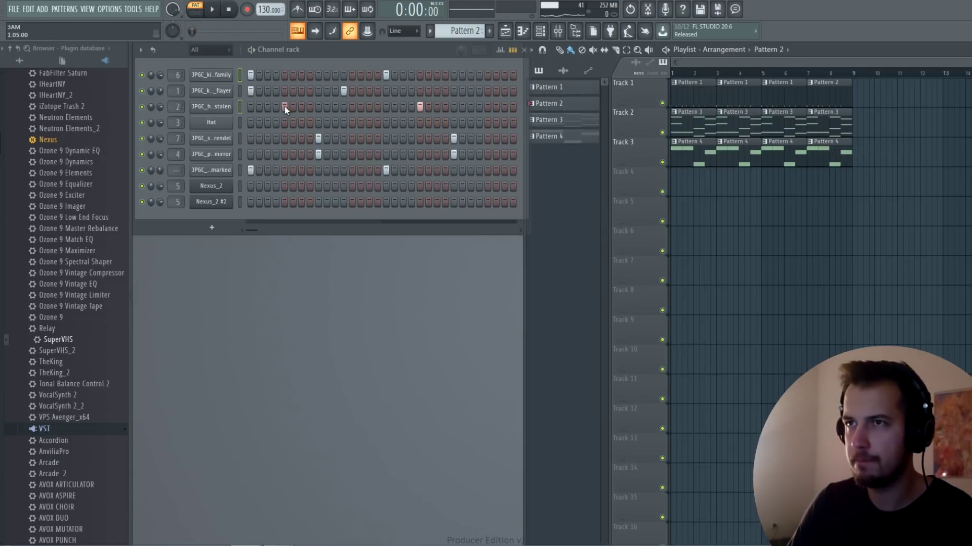
{"action": "left_click", "coordinate": [310, 75]}
{"action": "left_click", "coordinate": [310, 90]}
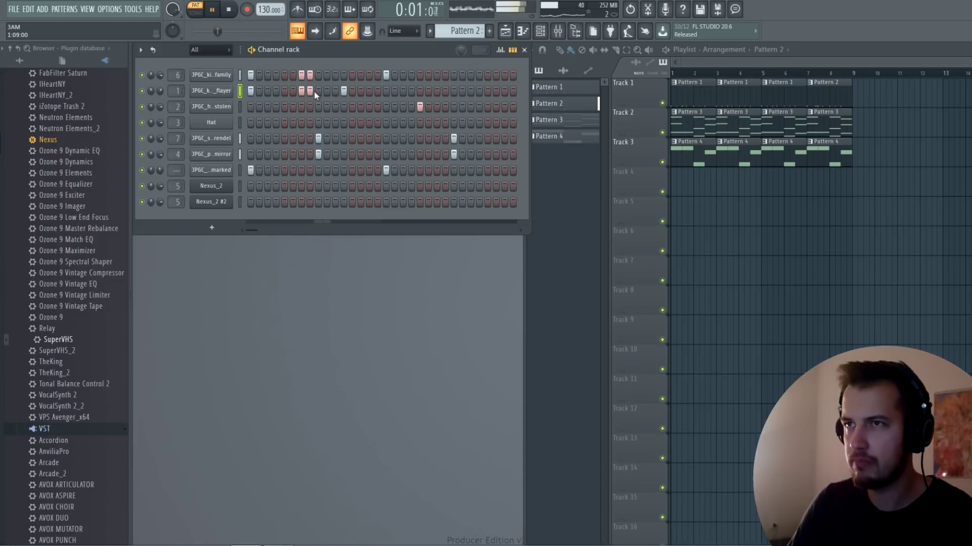
{"action": "left_click", "coordinate": [344, 75]}
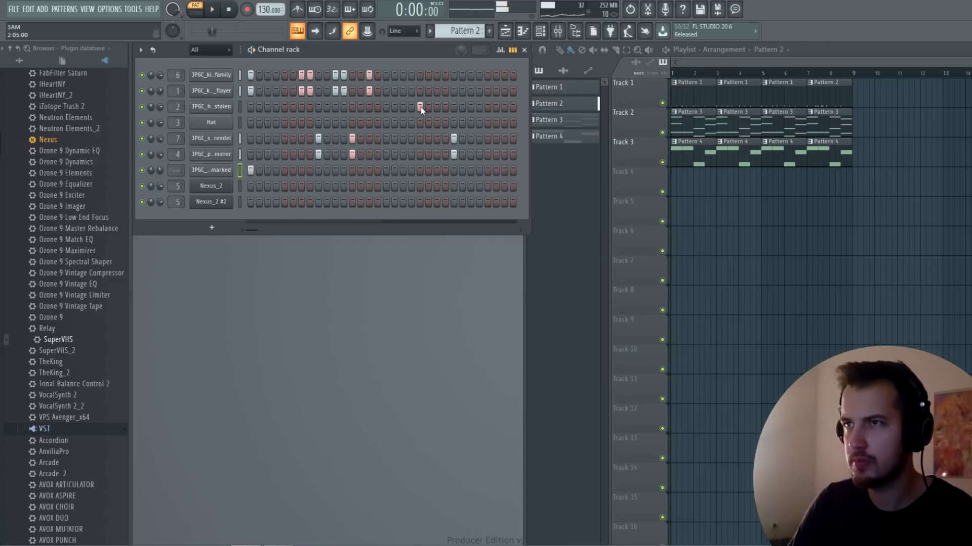
{"action": "right_click", "coordinate": [455, 138]}
{"action": "right_click", "coordinate": [454, 154]}
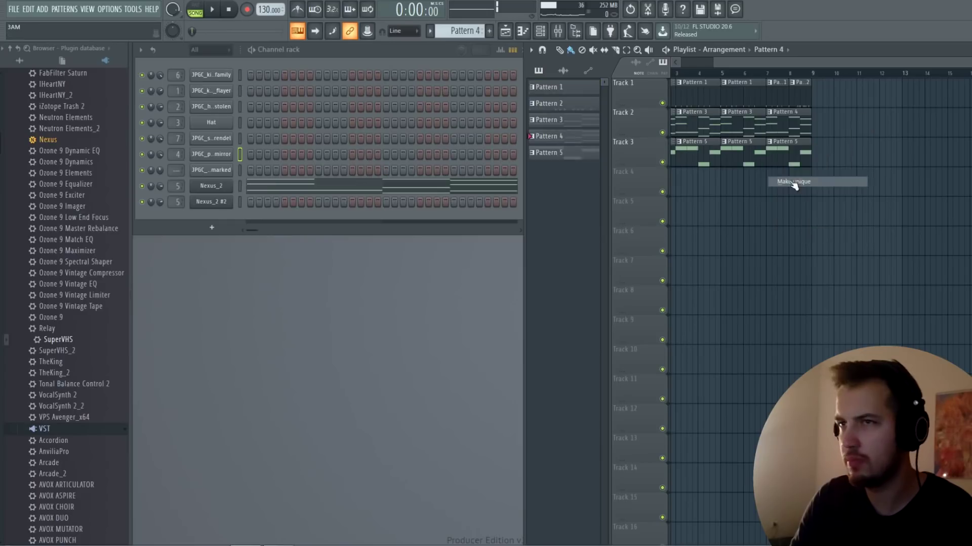
Step: Lower the two A4 notes of the Nexus_2 chords in Pattern 4 to F#4 and listen in pattern mode
{"action": "left_click", "coordinate": [342, 188]}
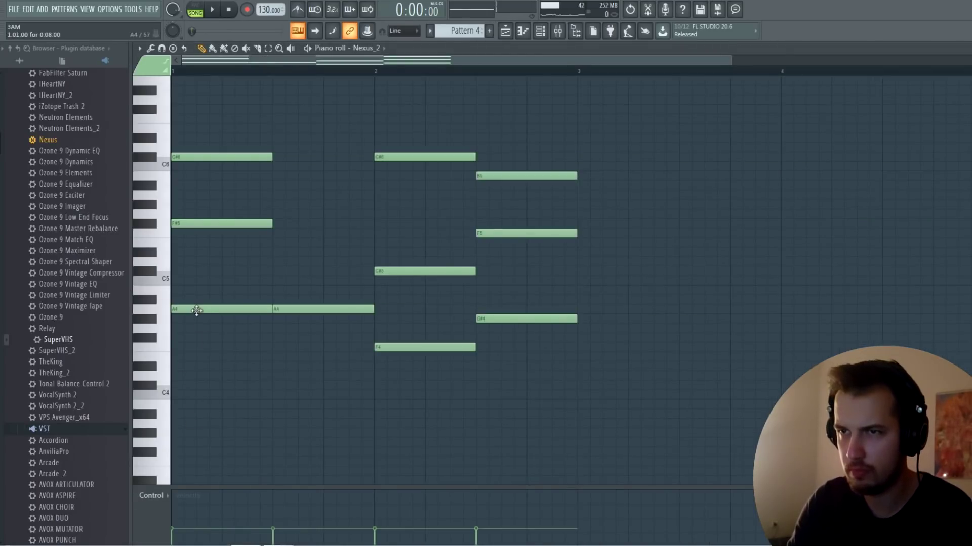
{"action": "left_click_drag", "start_coordinate": [197, 310], "coordinate": [196, 338]}
{"action": "left_click_drag", "start_coordinate": [304, 310], "coordinate": [304, 338]}
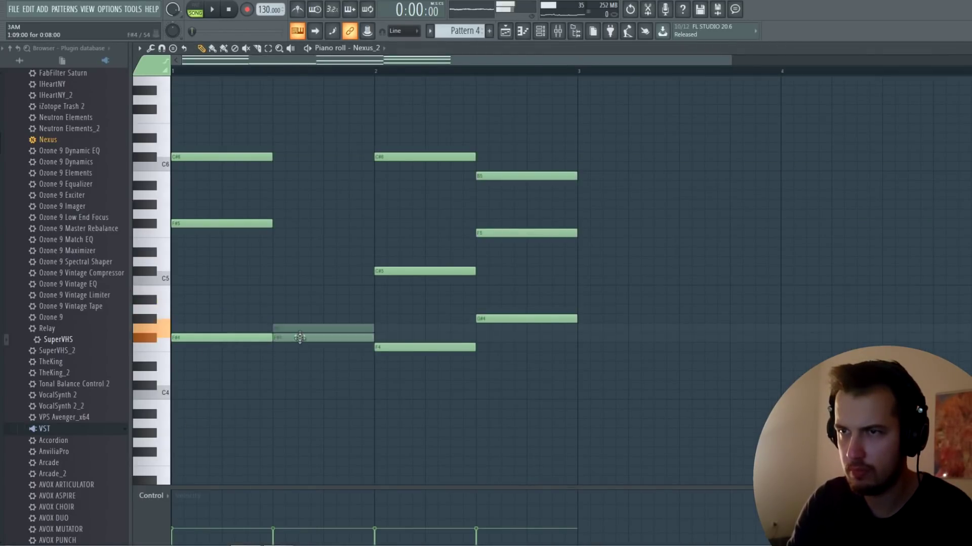
{"action": "left_click", "coordinate": [204, 12]}
{"action": "key", "text": "space"}
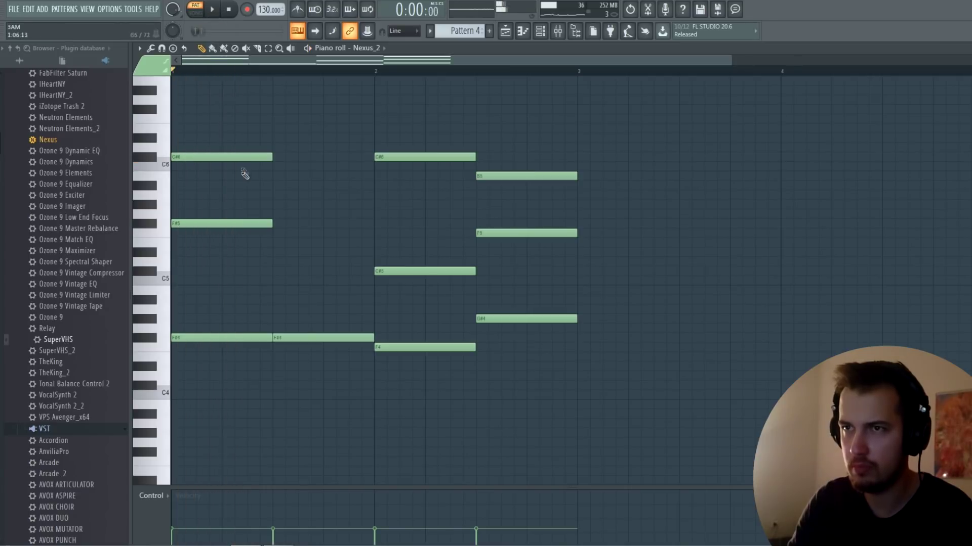
{"action": "key", "text": "space"}
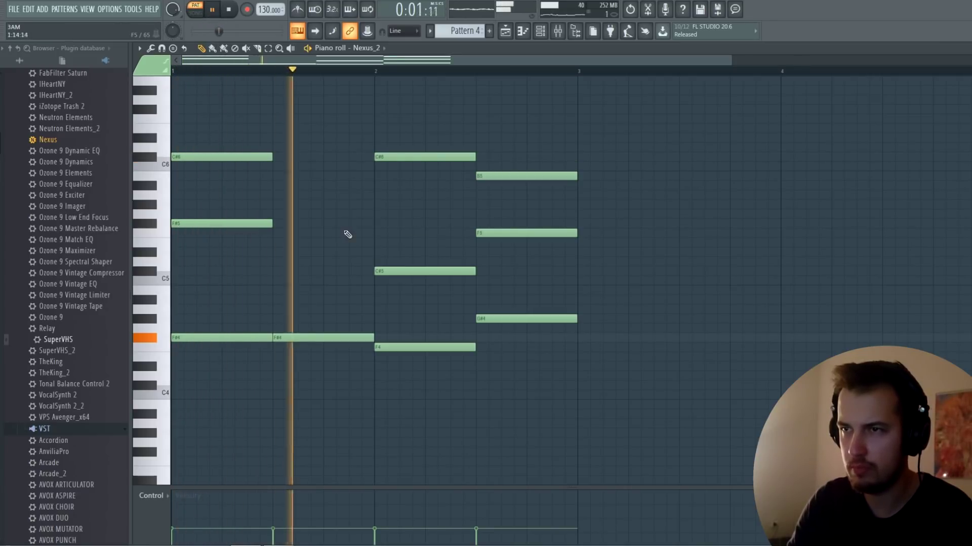
{"action": "key", "text": "Escape"}
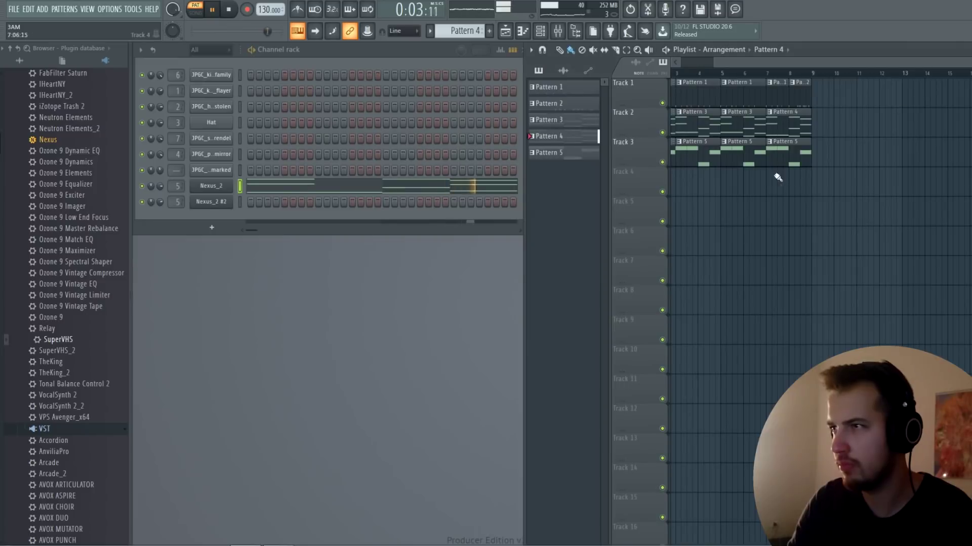
Step: Replace the G#4 note of the last chord in Pattern 4 with C#4 and play the pattern
{"action": "left_click", "coordinate": [423, 188]}
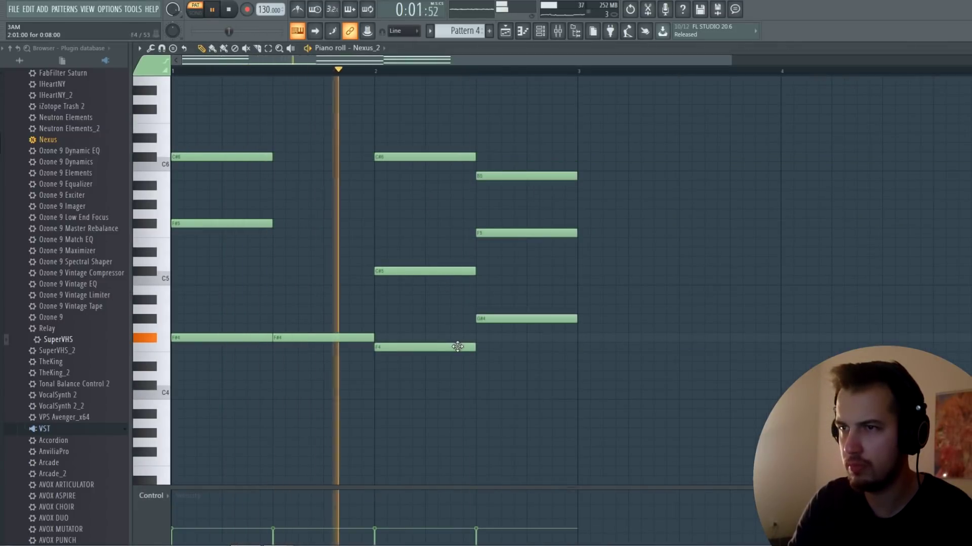
{"action": "key", "text": "space"}
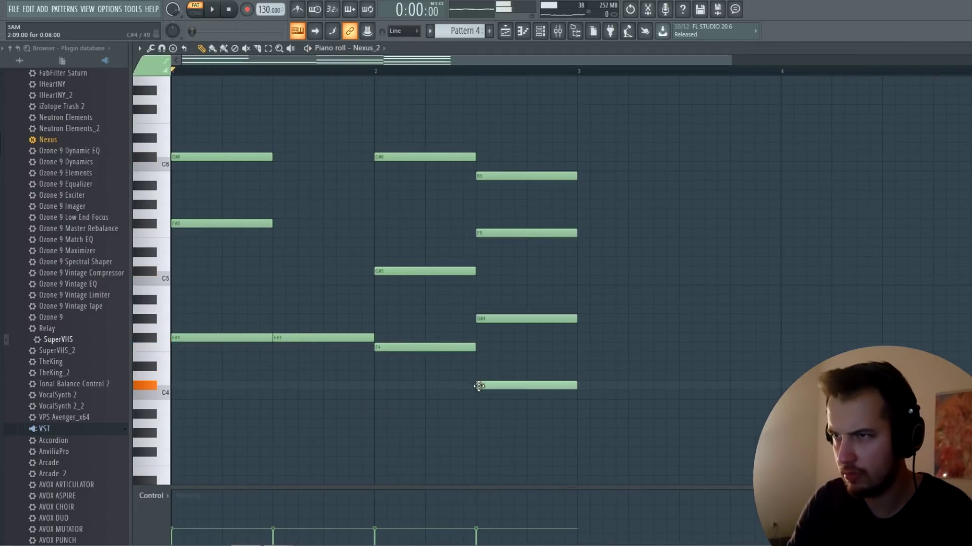
{"action": "key", "text": "space"}
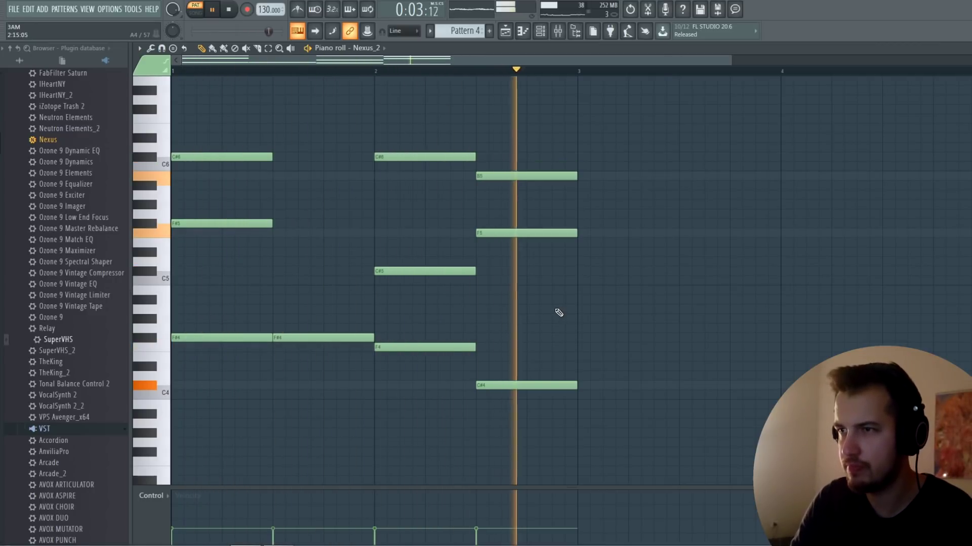
{"action": "key", "text": "space"}
Step: Play the arrangement in song mode through its last bars, and select all the clips to duplicate them after bar 8
{"action": "key", "text": "F7"}
{"action": "key", "text": "l"}
{"action": "key", "text": "space"}
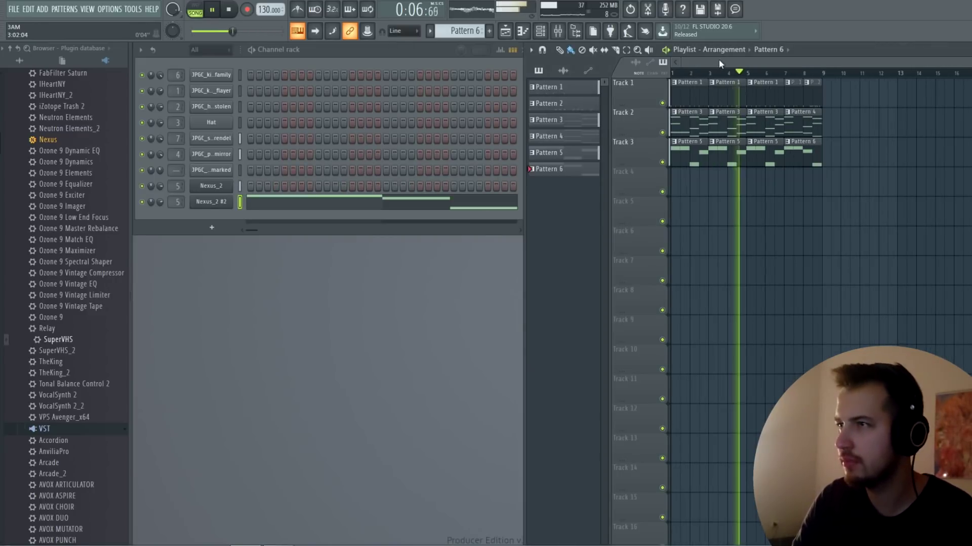
{"action": "left_click_drag", "start_coordinate": [721, 59], "coordinate": [770, 73]}
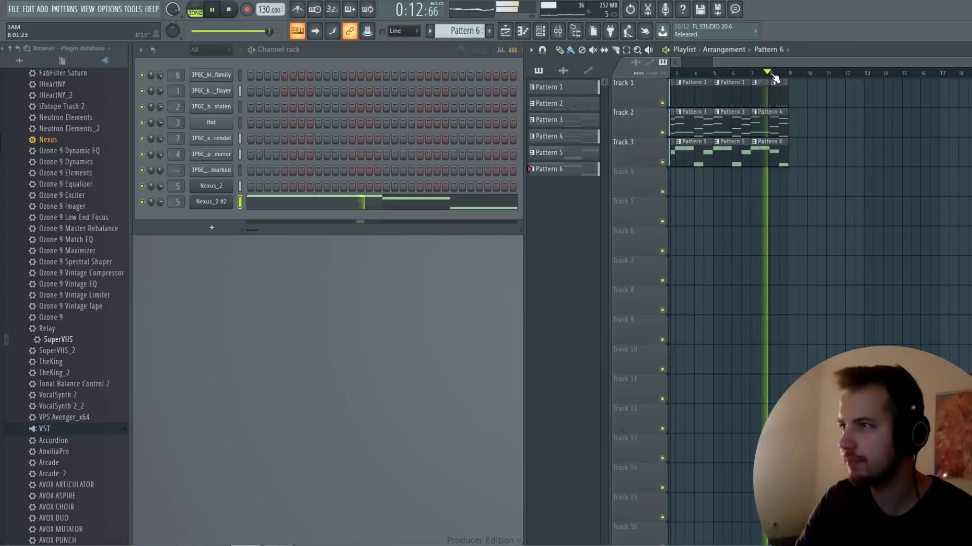
{"action": "left_click_drag", "start_coordinate": [835, 97], "coordinate": [630, 184]}
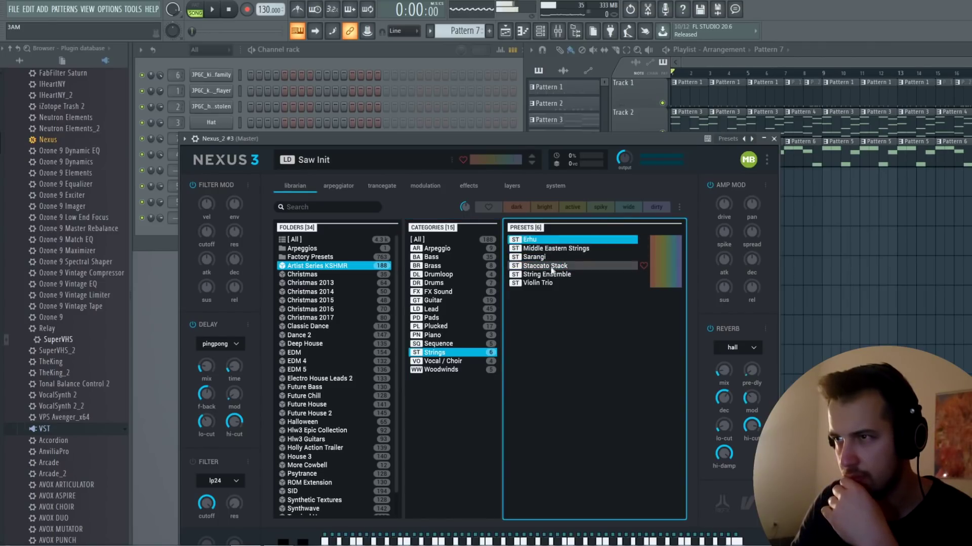
Step: Open the Woodwinds presets in Nexus_2 #3 and move the E6 note of the Pattern 7 melody to the middle of bar 1
{"action": "left_click", "coordinate": [441, 370]}
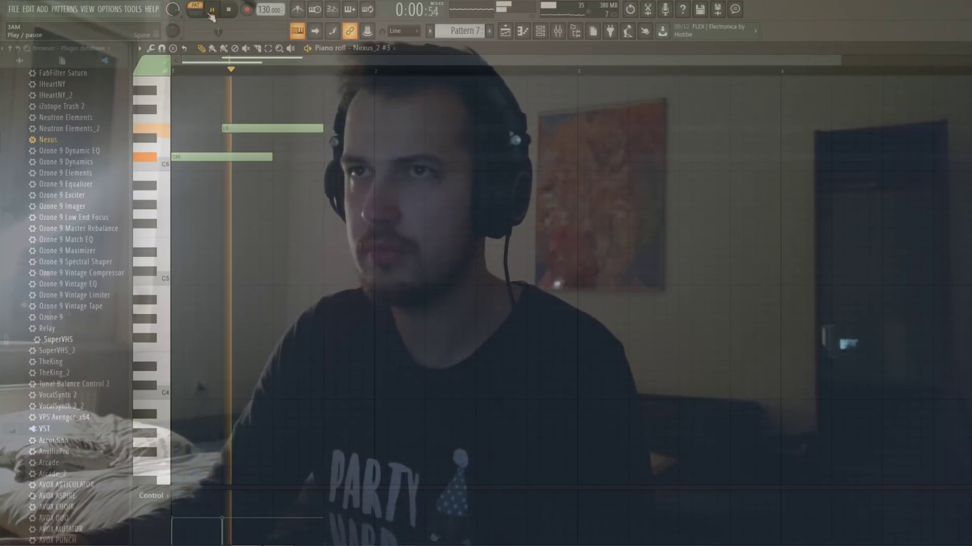
{"action": "key", "text": "space"}
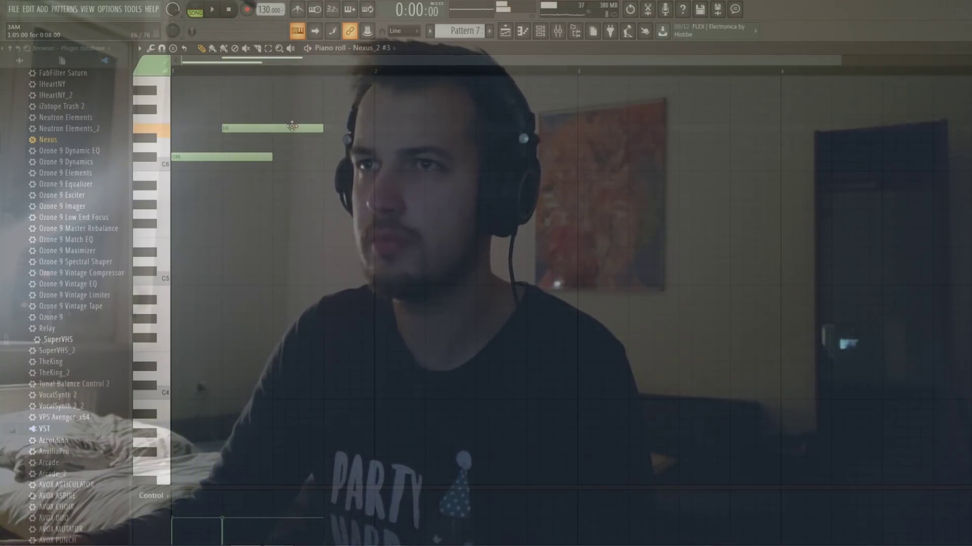
{"action": "left_click_drag", "start_coordinate": [288, 127], "coordinate": [339, 127]}
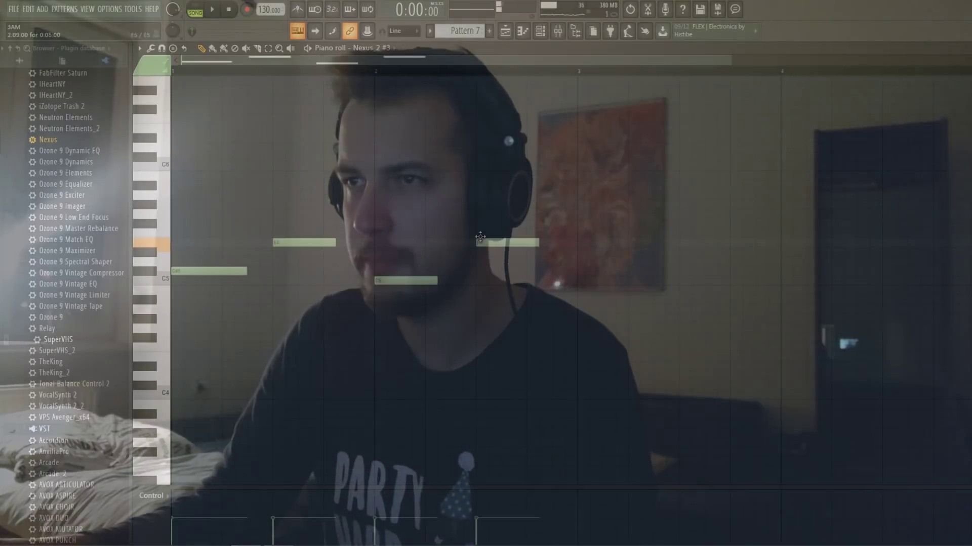
{"action": "key", "text": "space"}
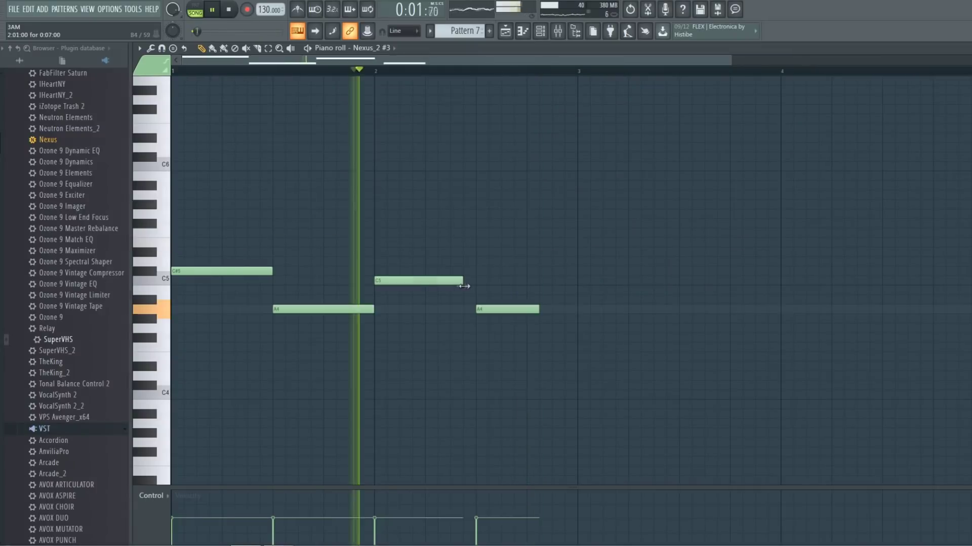
Step: Raise the second and third melody notes in Pattern 7 to F#5 and G#5, make the third half a bar long, and play them
{"action": "left_click_drag", "start_coordinate": [464, 286], "coordinate": [441, 204]}
{"action": "key", "text": "space"}
{"action": "left_click_drag", "start_coordinate": [372, 310], "coordinate": [373, 223]}
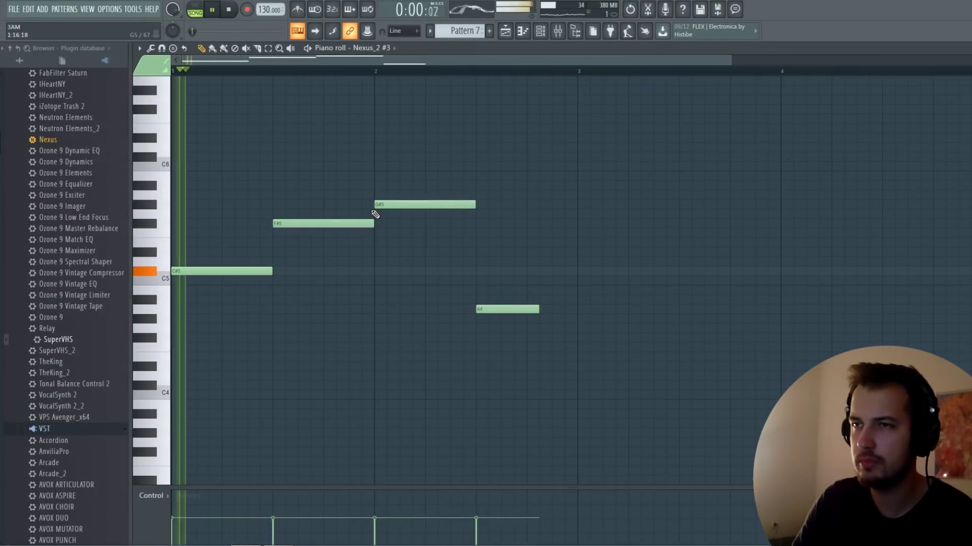
{"action": "key", "text": "space"}
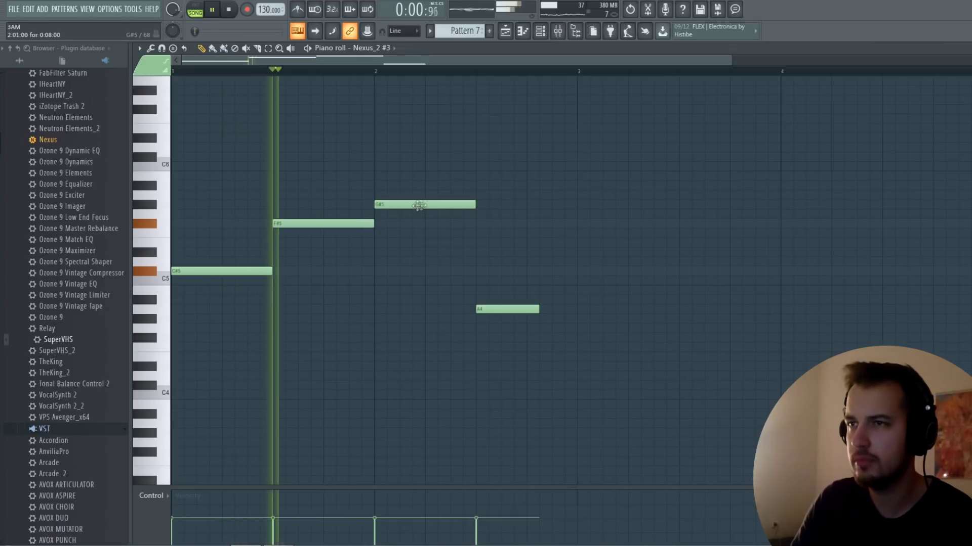
{"action": "key", "text": "space"}
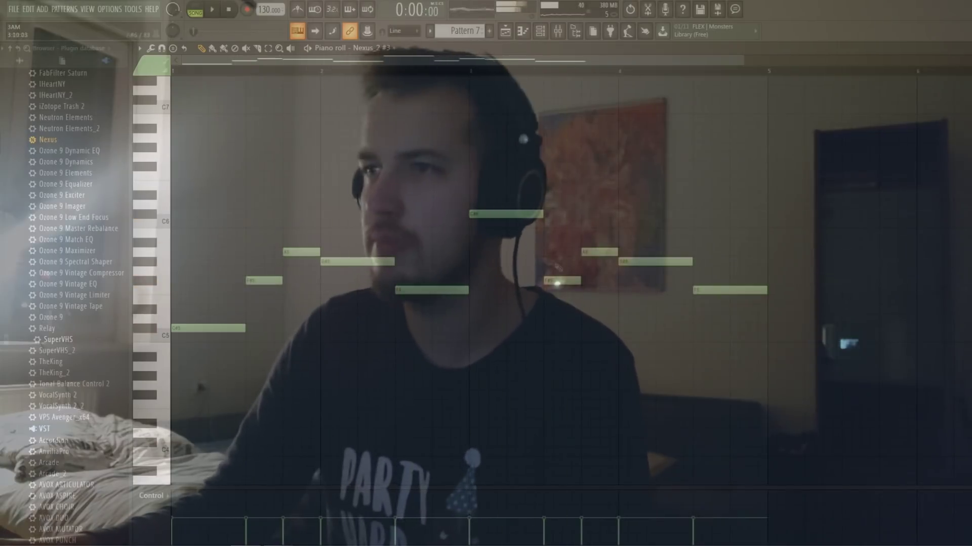
Step: Extend the Pattern 7 melody with C#6 notes ending bar 4, F#6, C#6 and F#6 in bar 5, and F6 and C6 in bar 6
{"action": "left_click", "coordinate": [711, 214]}
{"action": "left_click", "coordinate": [805, 166]}
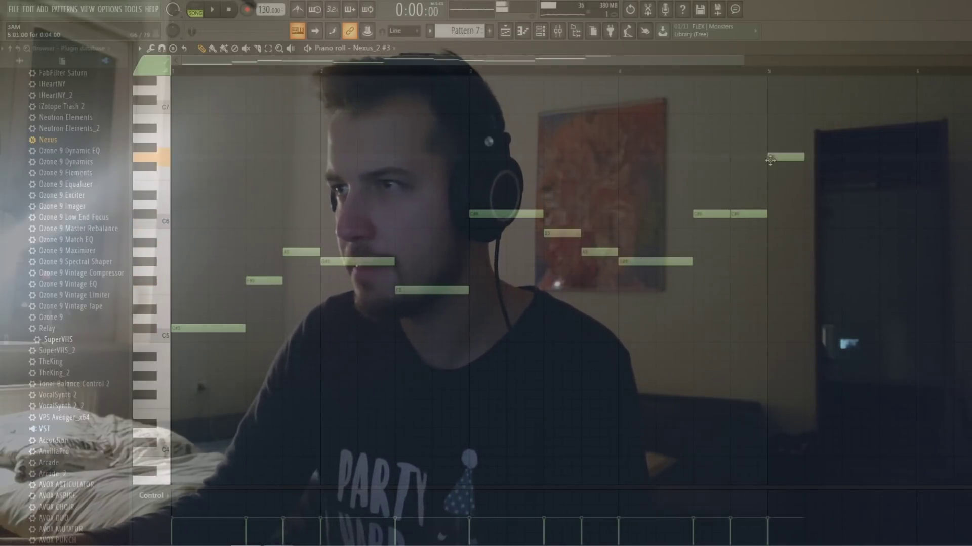
{"action": "left_click", "coordinate": [844, 195]}
{"action": "left_click", "coordinate": [860, 214]}
{"action": "left_click", "coordinate": [897, 166]}
{"action": "left_click", "coordinate": [934, 176]}
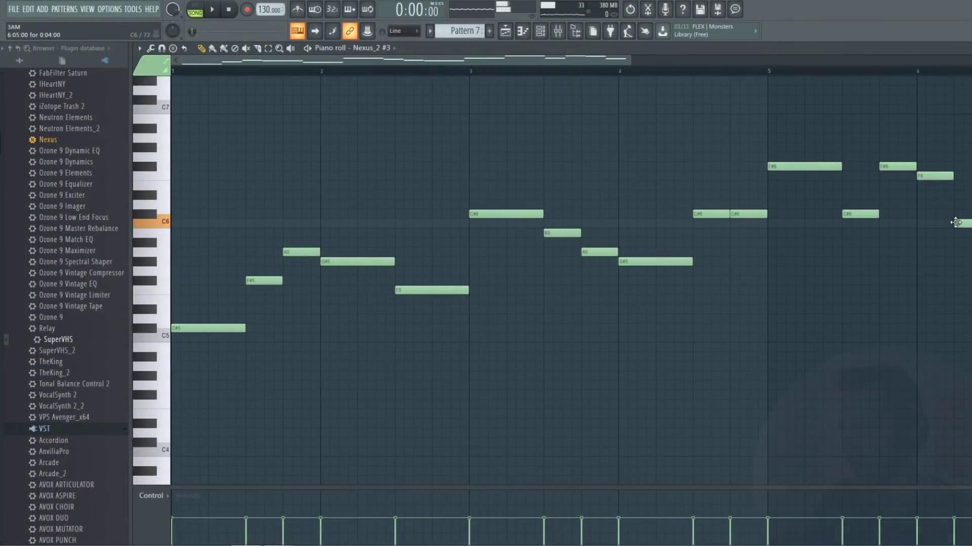
{"action": "key", "text": "space"}
Step: Place the KSHMR_Exhaust_05 sample from the KSHMR_Exhausts folder at bar 1 on Track 6
{"action": "scroll", "coordinate": [807, 246], "scroll_direction": "down", "scroll_amount": 3, "text": "ctrl"}
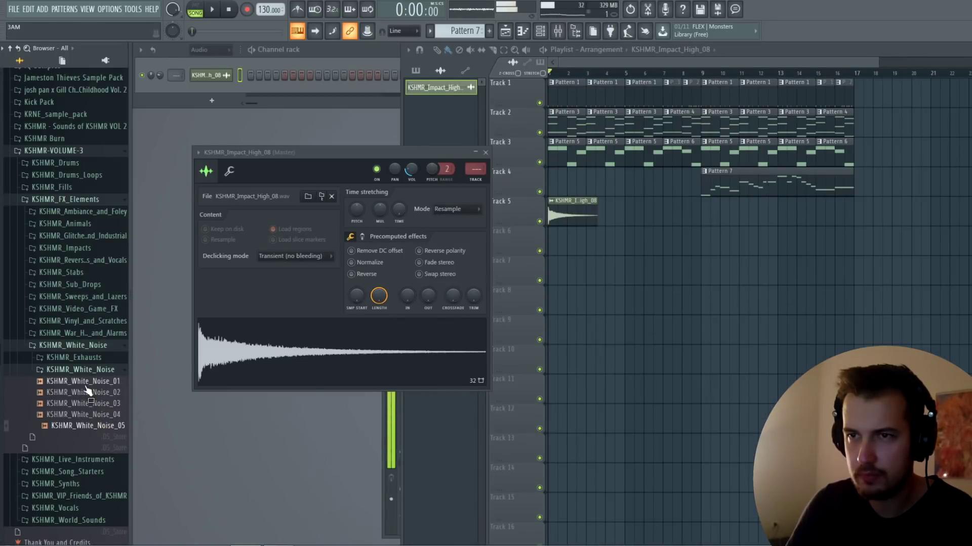
{"action": "left_click", "coordinate": [71, 358]}
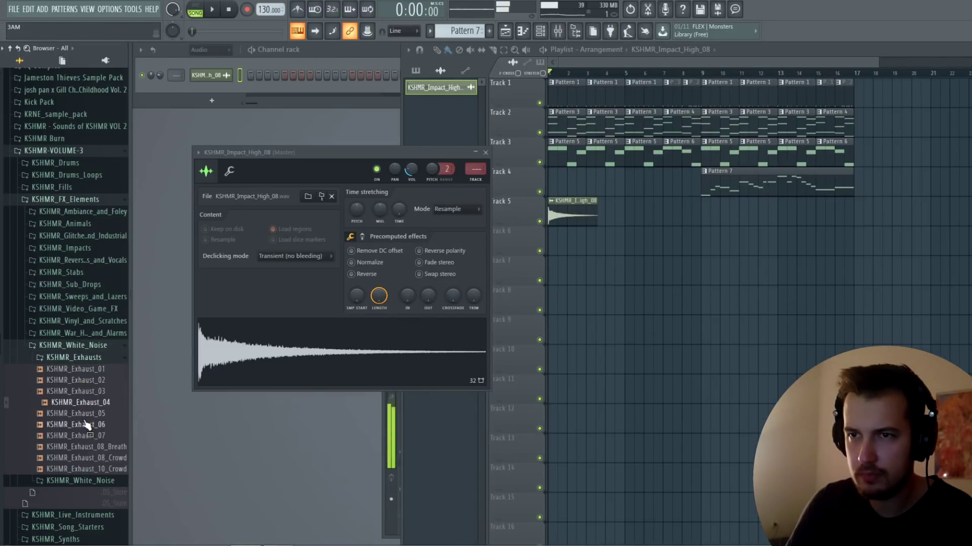
{"action": "left_click_drag", "start_coordinate": [87, 429], "coordinate": [554, 238]}
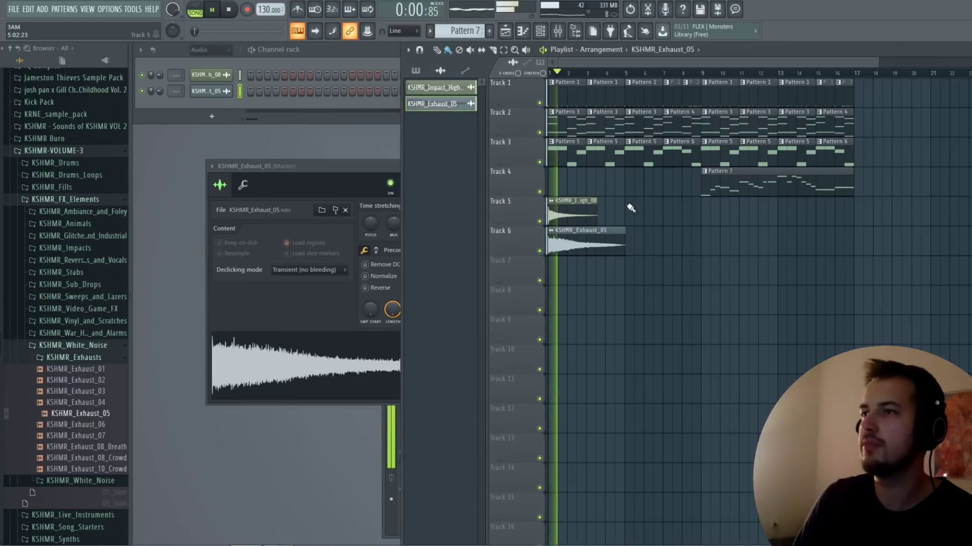
{"action": "left_click", "coordinate": [573, 210]}
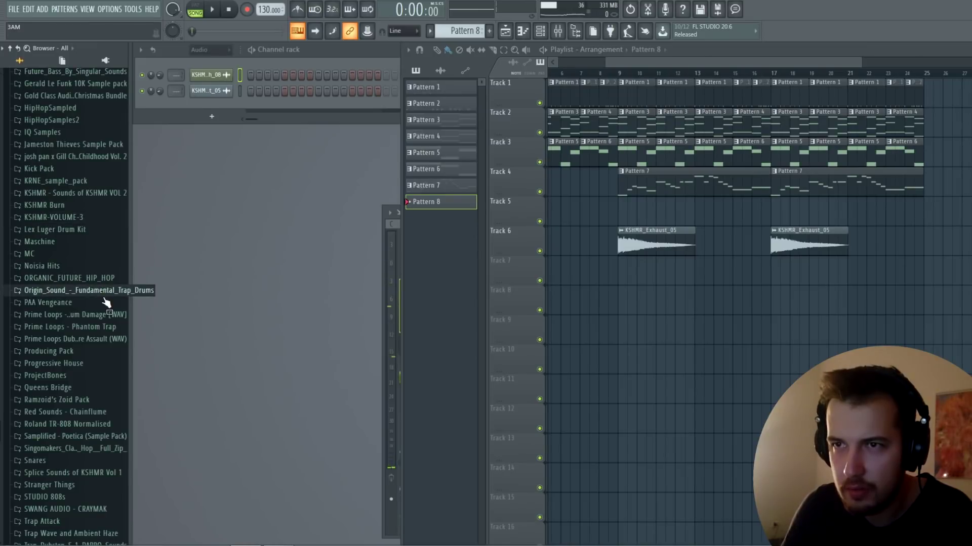
Step: Load OS_FTD_Perc_9, 3 and 2 and sequence Pattern 8 with Perc_9 on step 9, Perc_3 on 1, 5, 9 and Perc_2 on 3, 7
{"action": "left_click", "coordinate": [104, 294]}
{"action": "left_click", "coordinate": [73, 315]}
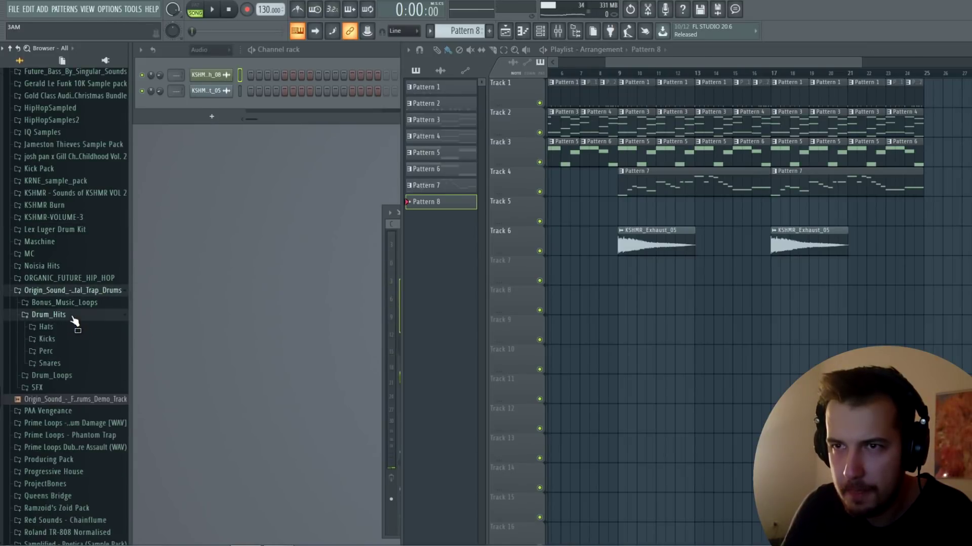
{"action": "left_click", "coordinate": [73, 351]}
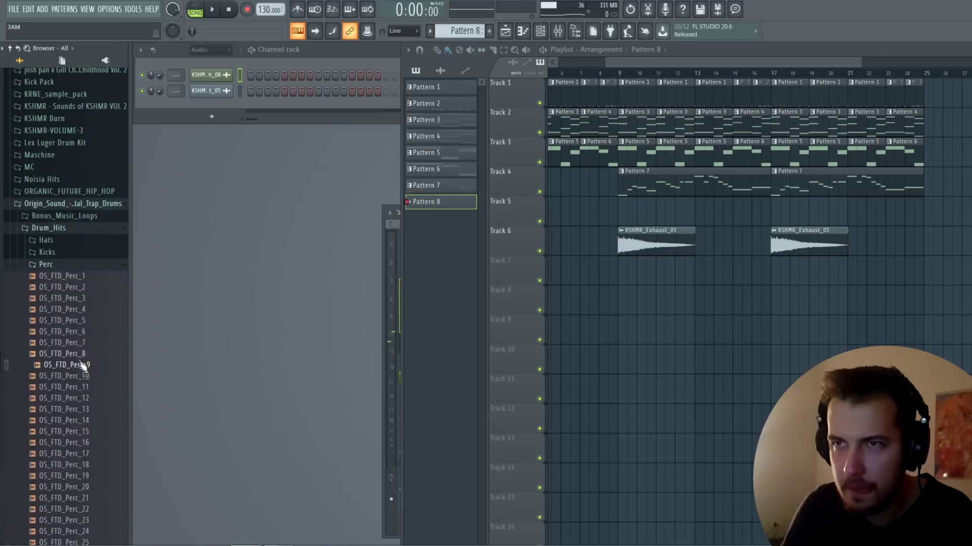
{"action": "left_click_drag", "start_coordinate": [80, 362], "coordinate": [312, 307]}
{"action": "left_click", "coordinate": [512, 180]}
{"action": "key", "text": "space"}
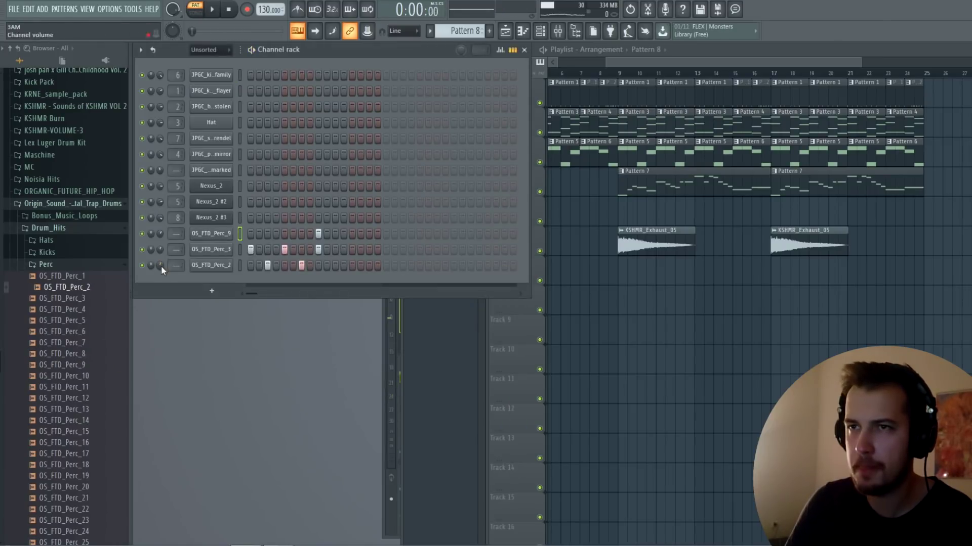
Step: Place Pattern 8 on Track 5 from bar 17 and play the arrangement from bar 16
{"action": "left_click", "coordinate": [776, 214]}
{"action": "left_click", "coordinate": [764, 76]}
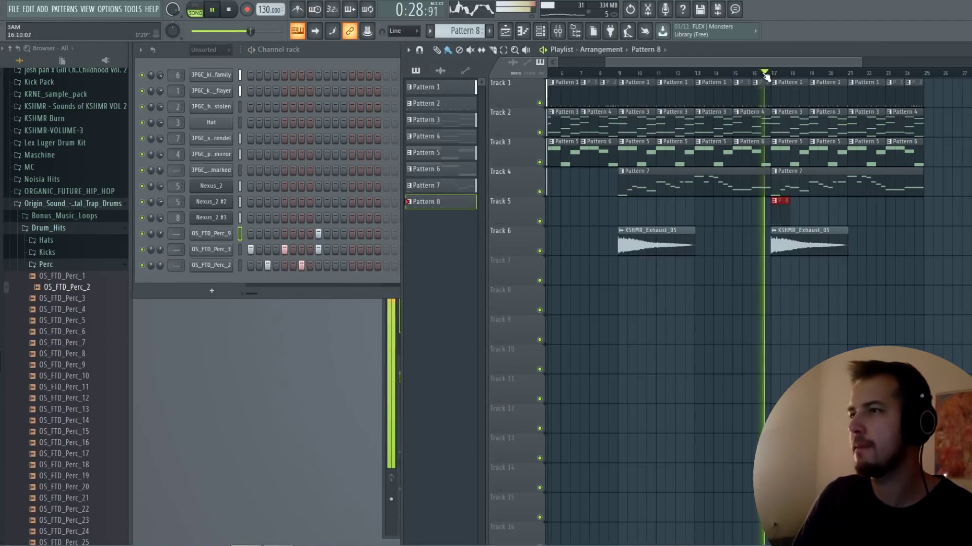
{"action": "left_click", "coordinate": [802, 213]}
{"action": "mouse_move", "coordinate": [905, 243]}
{"action": "left_mouse_down"}
{"action": "mouse_move", "coordinate": [892, 245]}
{"action": "mouse_move", "coordinate": [921, 244]}
{"action": "left_mouse_up"}
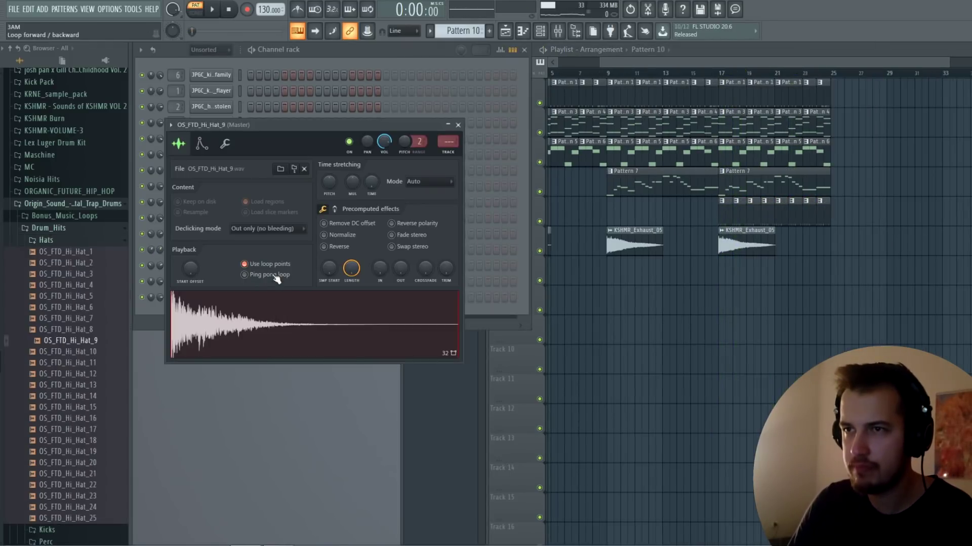
Step: Close the OS_FTD_Hi_Hat_9 settings and adjust the channel volume of the KSHMR_Impact_High_08 #2 clips on Track 9
{"action": "left_click", "coordinate": [457, 124]}
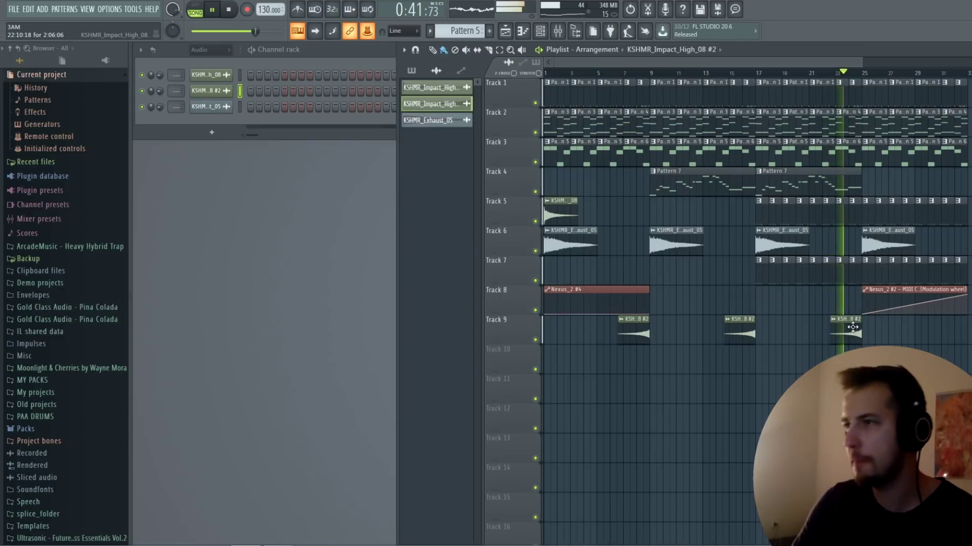
{"action": "double_click", "coordinate": [853, 327]}
{"action": "left_click", "coordinate": [499, 166]}
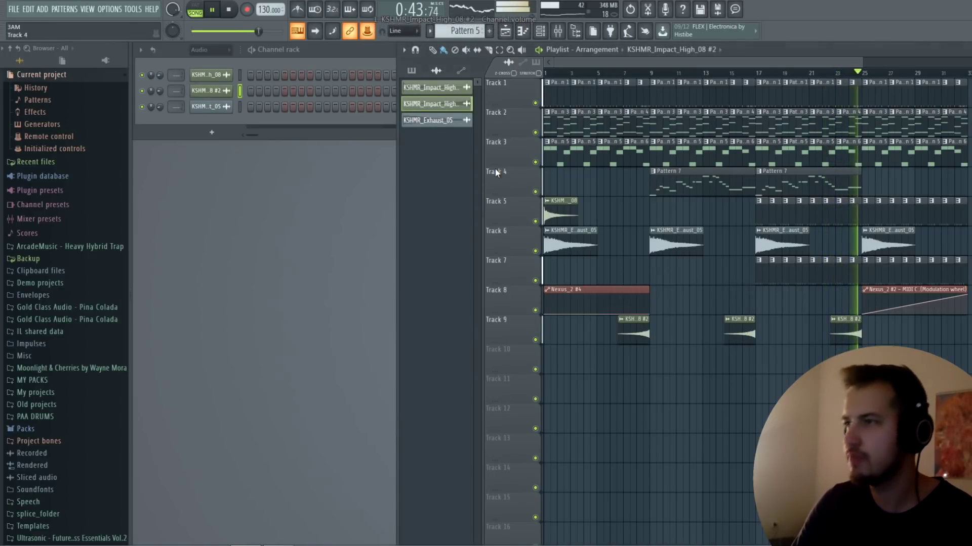
Step: Duplicate the bar 25 to 32 clips of Tracks 1, 2, 3, 5 and 7 to bar 33, and copy KSHMR_Exhaust_05 to bar 33
{"action": "left_click_drag", "start_coordinate": [811, 62], "coordinate": [883, 76]}
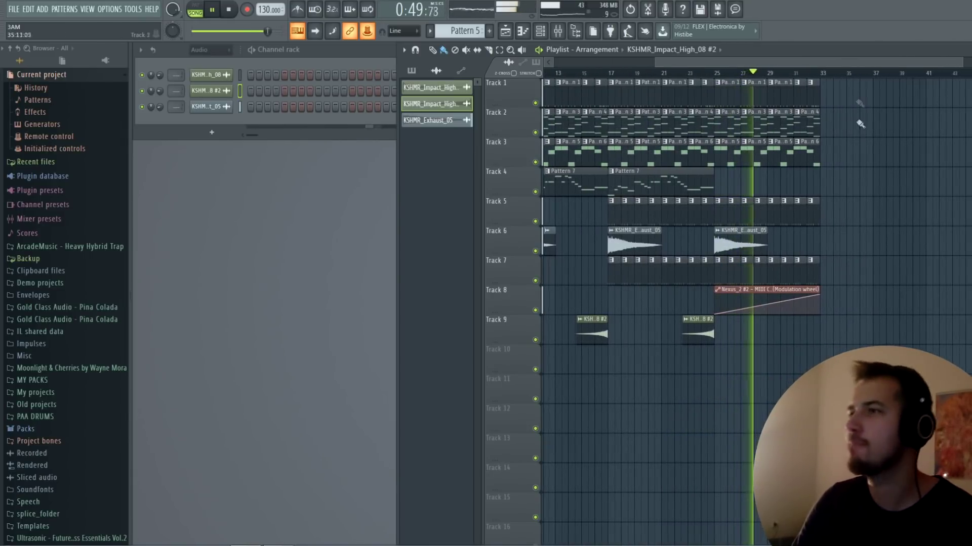
{"action": "left_click_drag", "start_coordinate": [847, 90], "coordinate": [737, 223]}
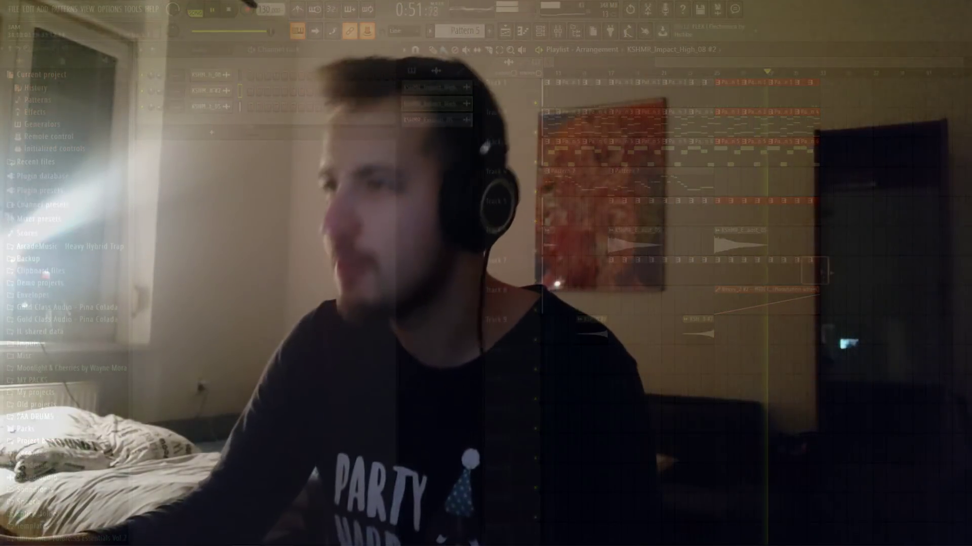
{"action": "left_click_drag", "start_coordinate": [725, 277], "coordinate": [725, 277]}
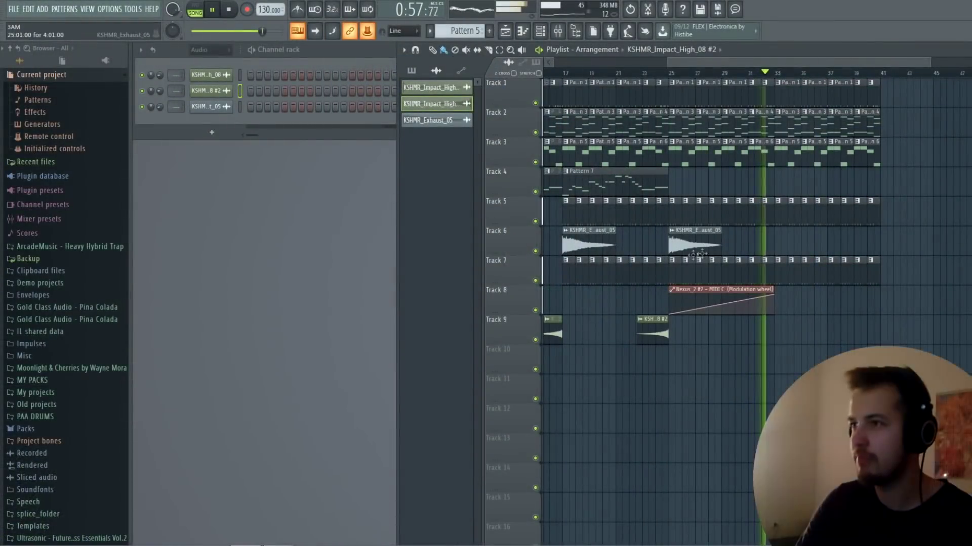
{"action": "left_click_drag", "start_coordinate": [694, 244], "coordinate": [799, 238]}
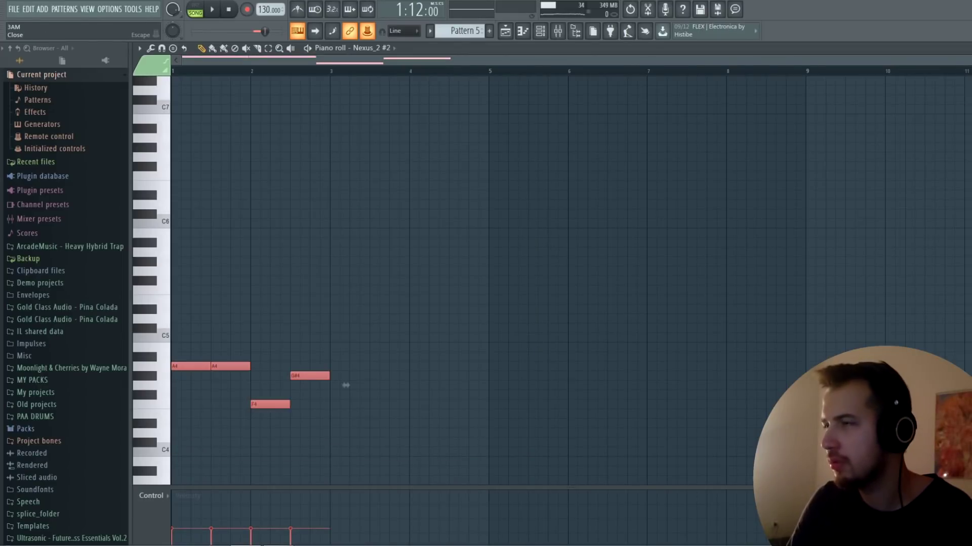
Step: Close the Nexus_2 #2 piano roll and try the Strings presets for Nexus_2 #5, including String Ensemble and Erhu
{"action": "key", "text": "Escape"}
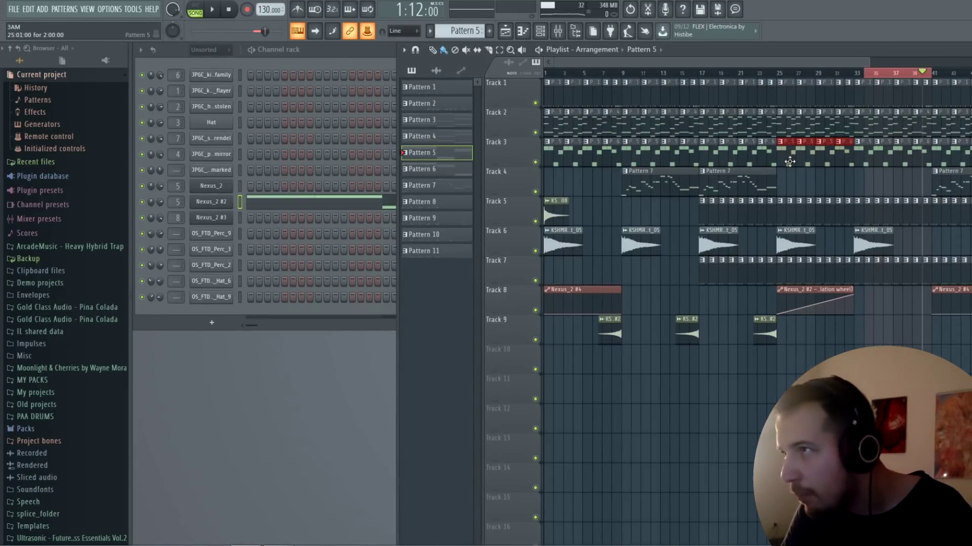
{"action": "right_click", "coordinate": [490, 389]}
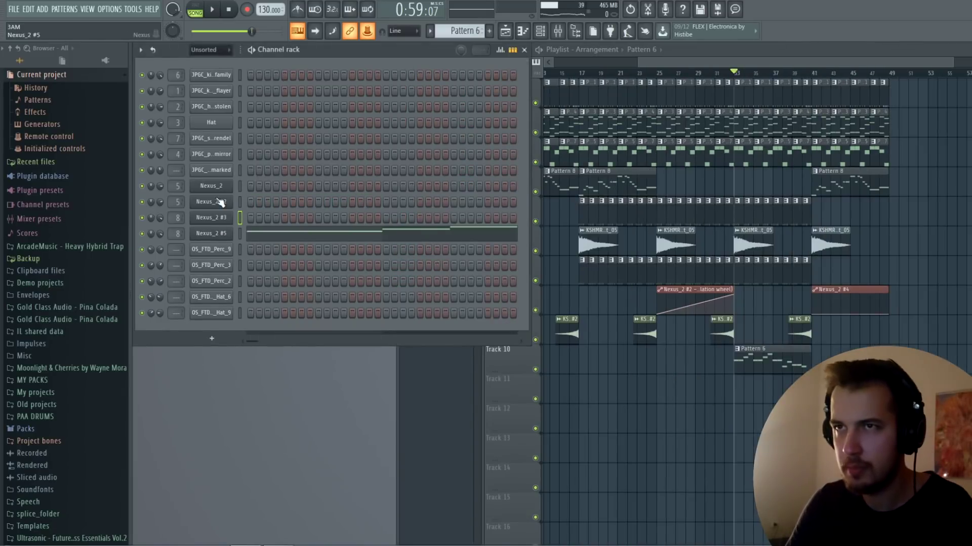
{"action": "left_click", "coordinate": [220, 202]}
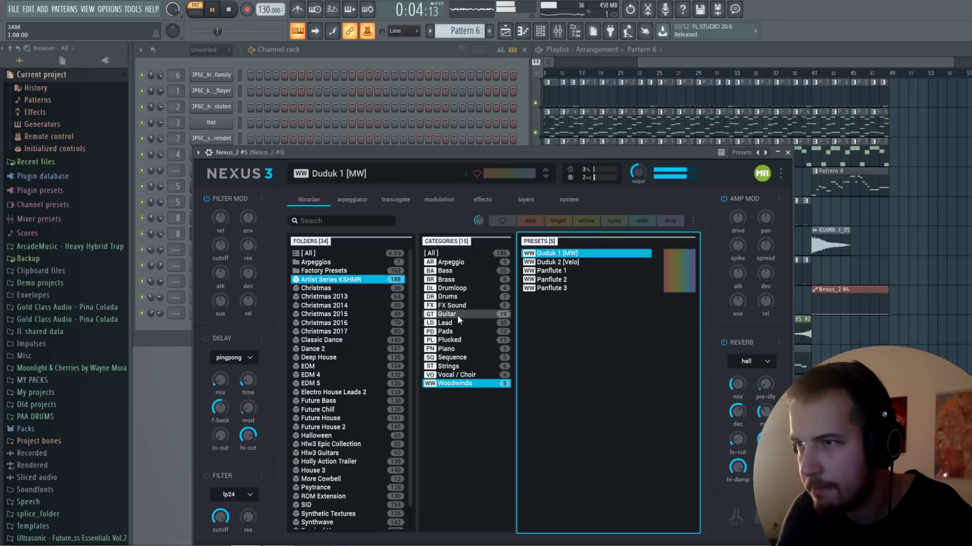
{"action": "left_click", "coordinate": [462, 366]}
{"action": "left_click", "coordinate": [587, 289]}
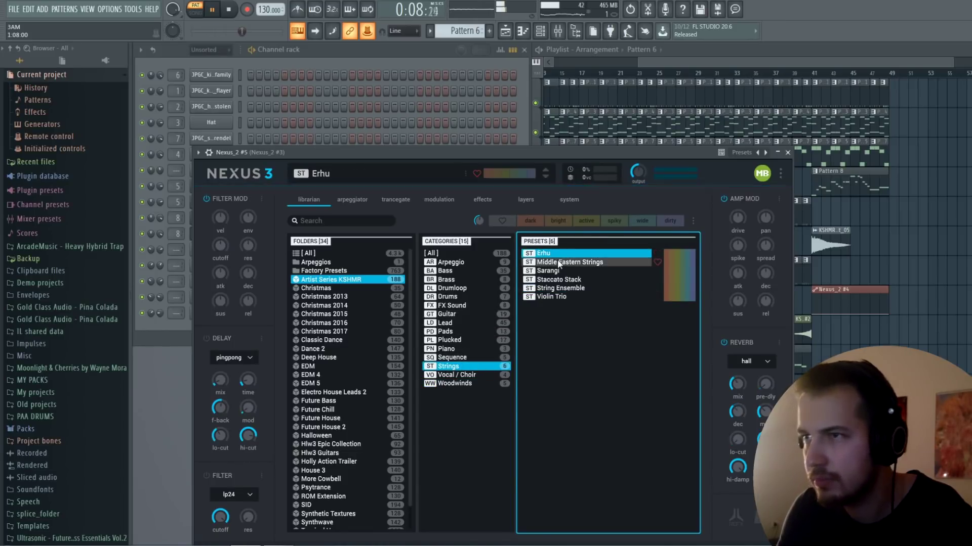
{"action": "left_click", "coordinate": [789, 153]}
Step: Listen to the Nexus_2 #5 melody in Pattern 6, and lower its Pattern 13 melody one octave so it starts on C#4
{"action": "left_click", "coordinate": [303, 236]}
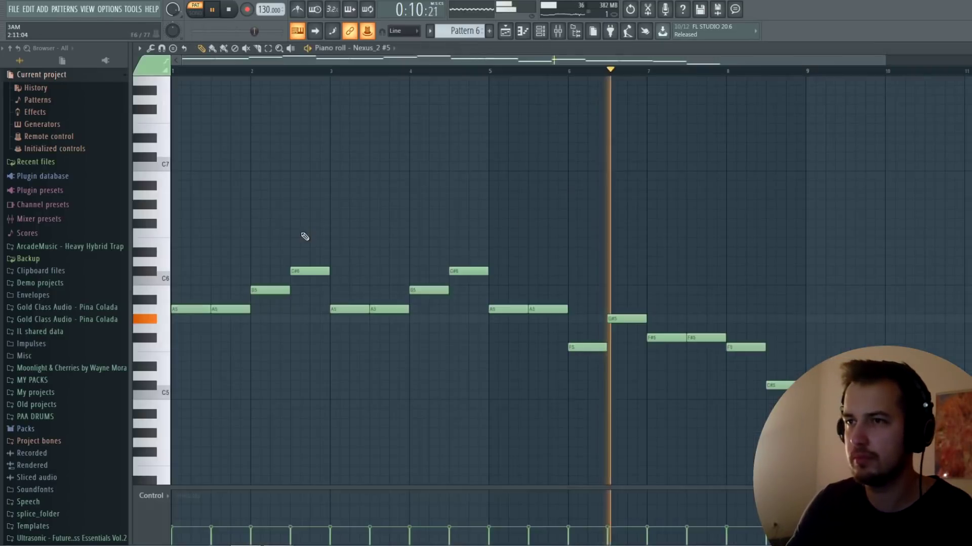
{"action": "scroll", "coordinate": [304, 237], "scroll_direction": "up", "scroll_amount": 5}
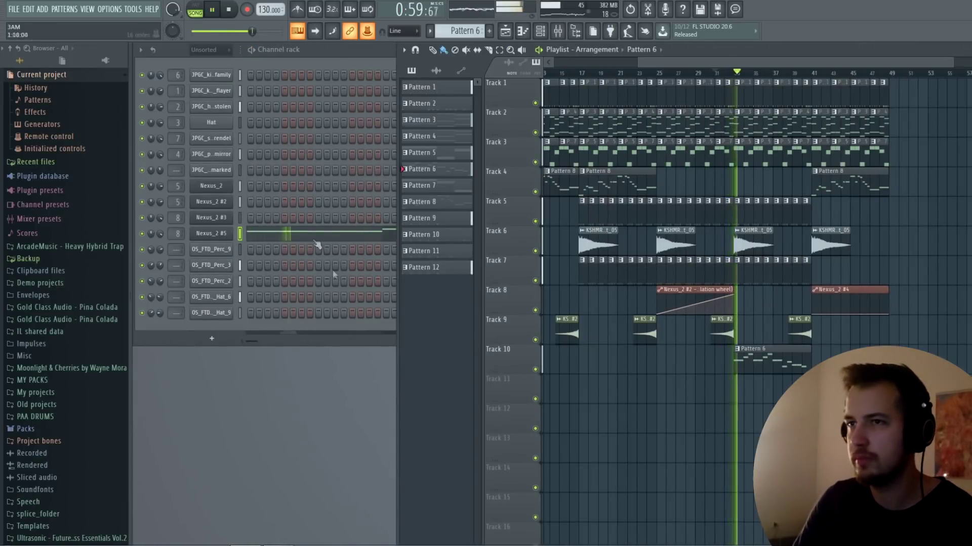
{"action": "left_click", "coordinate": [357, 236]}
{"action": "scroll", "coordinate": [379, 314], "scroll_direction": "down", "scroll_amount": 5}
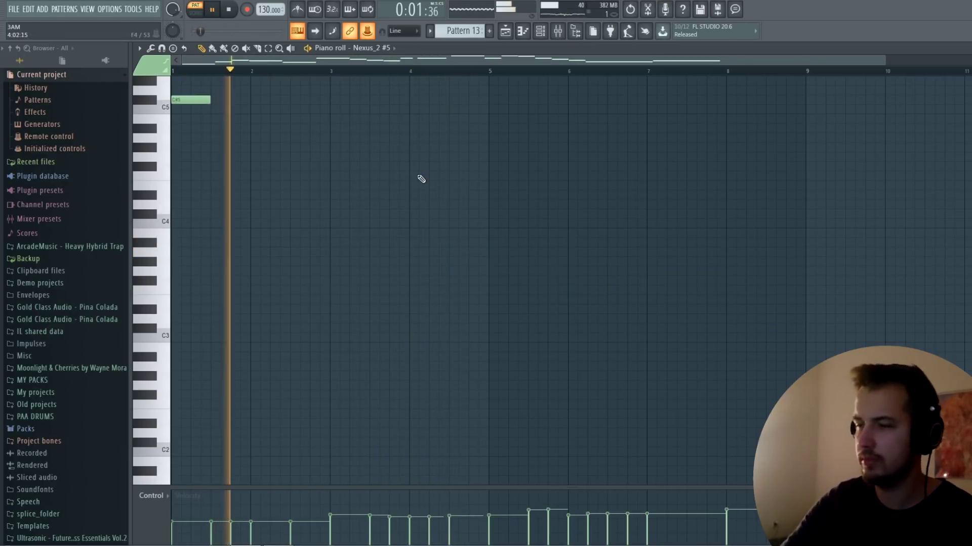
{"action": "scroll", "coordinate": [421, 179], "scroll_direction": "up", "scroll_amount": 3}
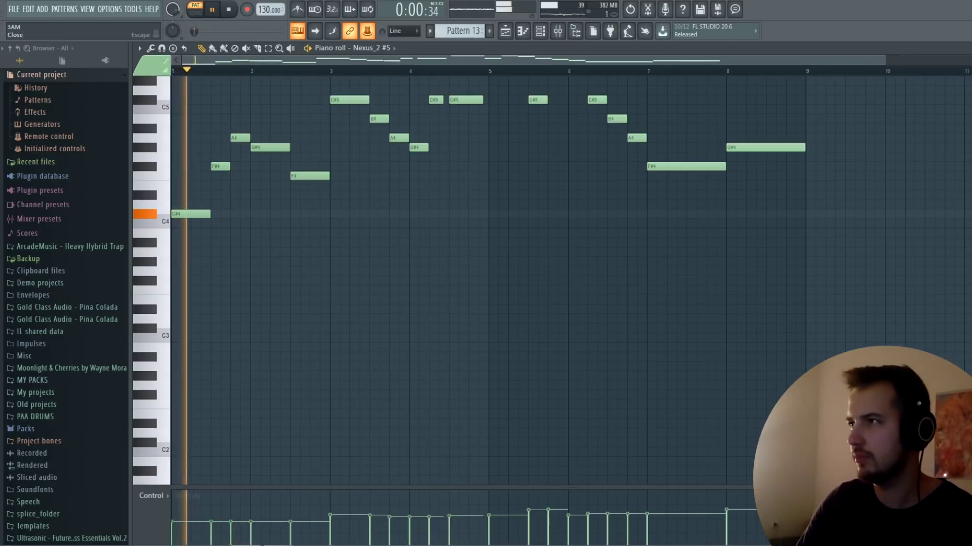
Step: Place Pattern 13 at bar 41 on Track 11 and copy the clips of bars 41 to 48 to bar 49
{"action": "key", "text": "F7"}
{"action": "left_click", "coordinate": [803, 76]}
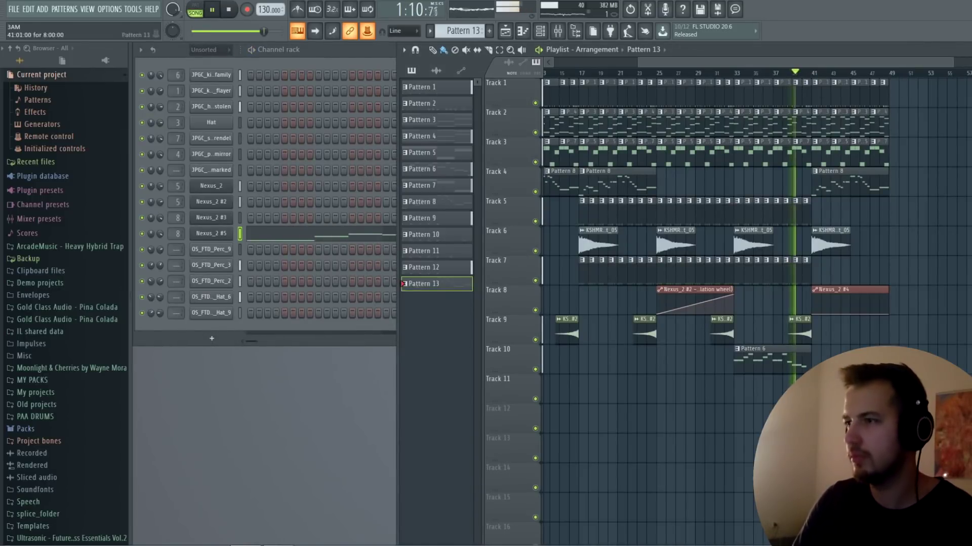
{"action": "left_click_drag", "start_coordinate": [924, 334], "coordinate": [818, 81]}
{"action": "left_click_drag", "start_coordinate": [822, 99], "coordinate": [901, 99]}
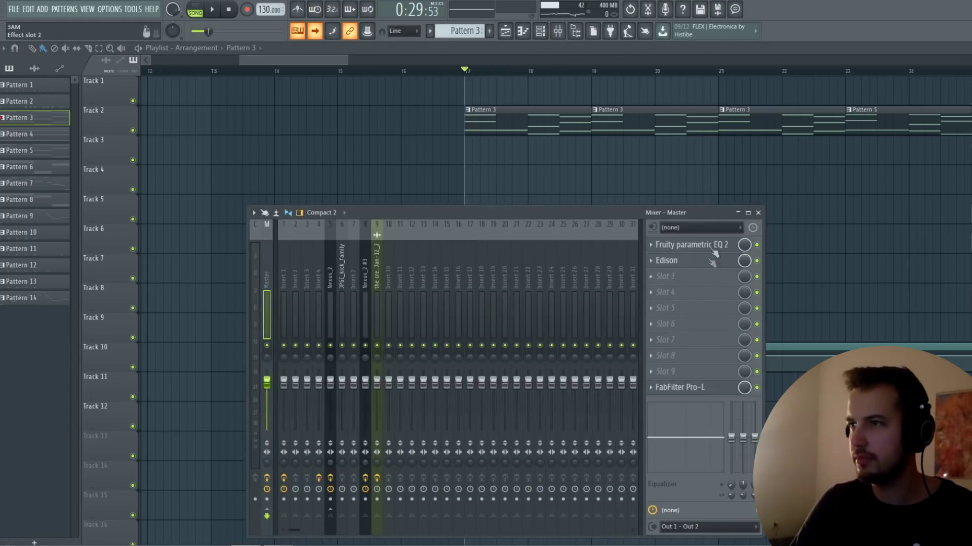
Step: View the Fruity parametric EQ 2 curve on the mixer's Master track and close it
{"action": "left_click", "coordinate": [716, 245]}
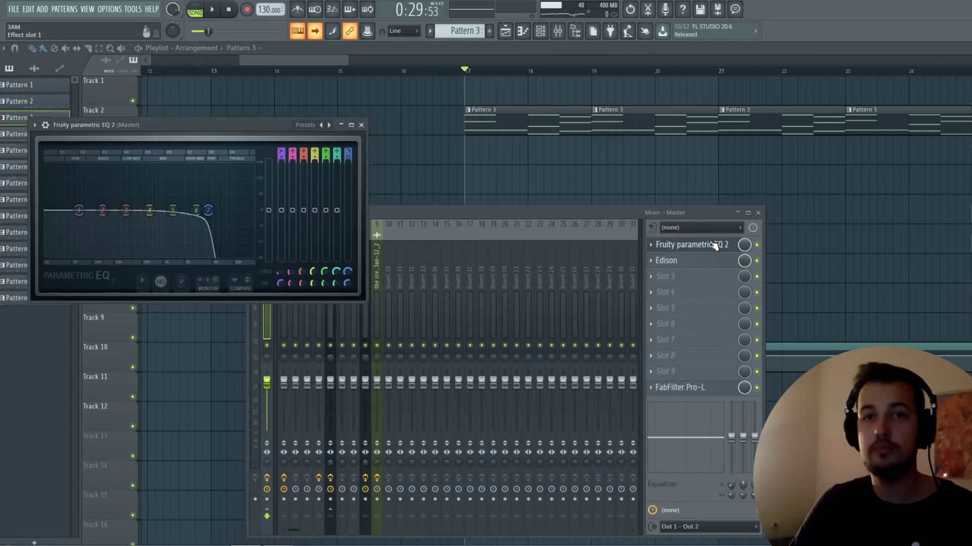
{"action": "left_click", "coordinate": [361, 125]}
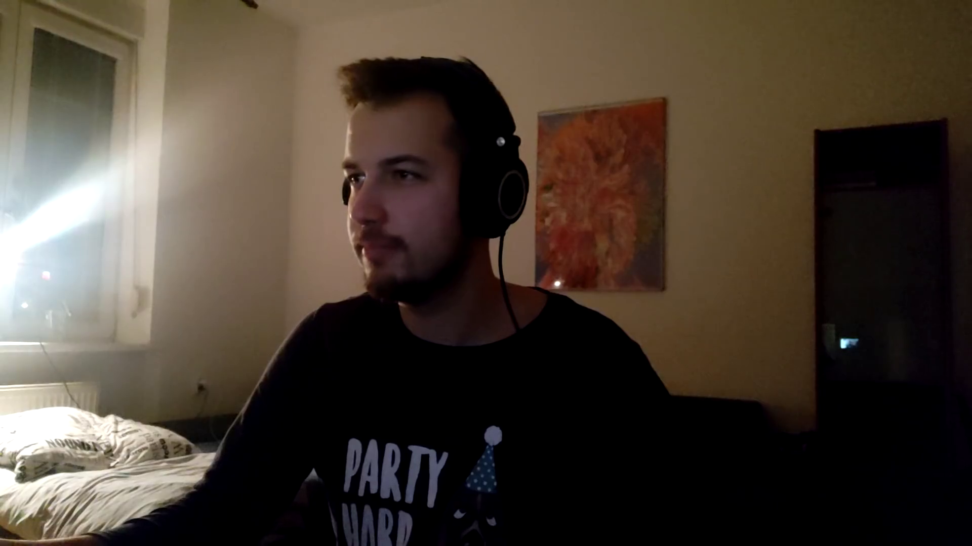